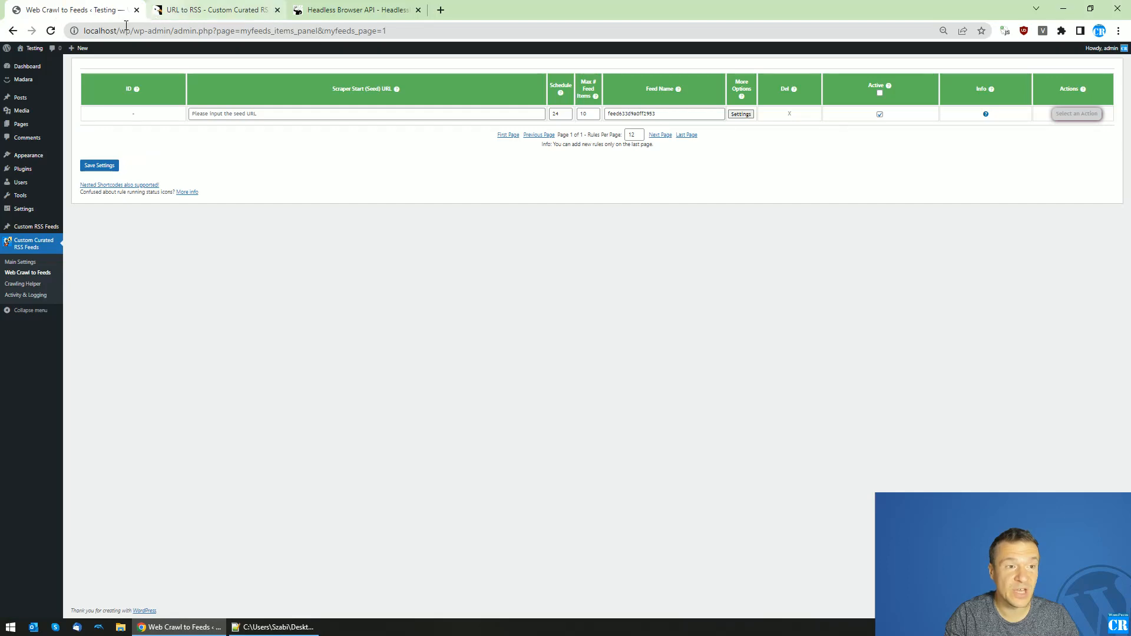
Step: View the URL to RSS plugin's CodeCanyon page and return to the Web Crawl to Feeds rules page
{"action": "left_click", "coordinate": [182, 10]}
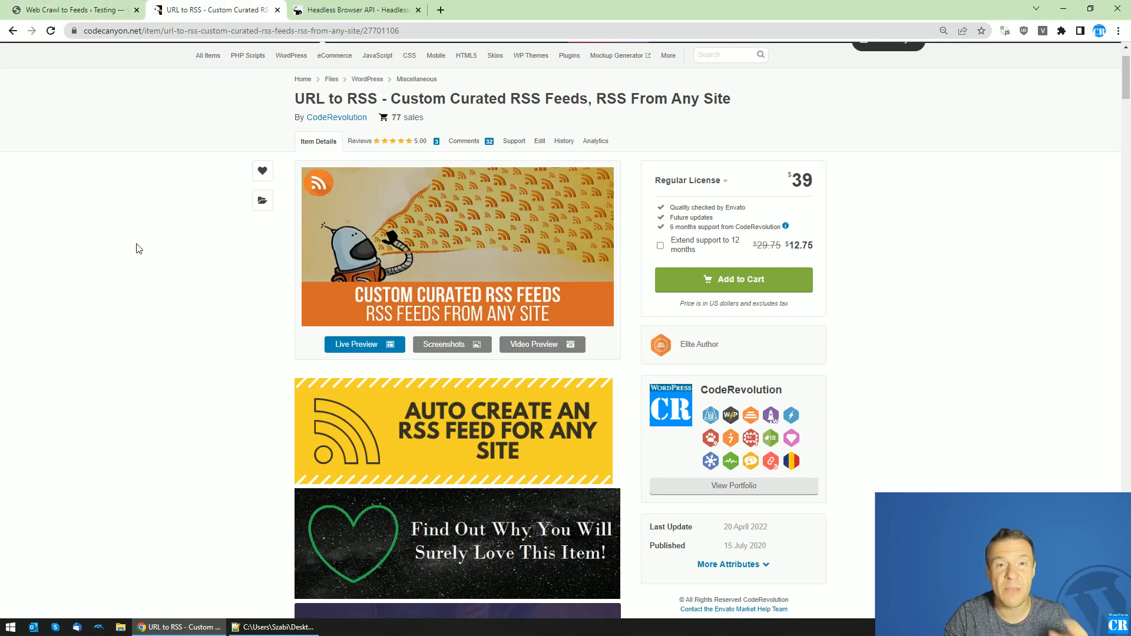
{"action": "left_click", "coordinate": [97, 11]}
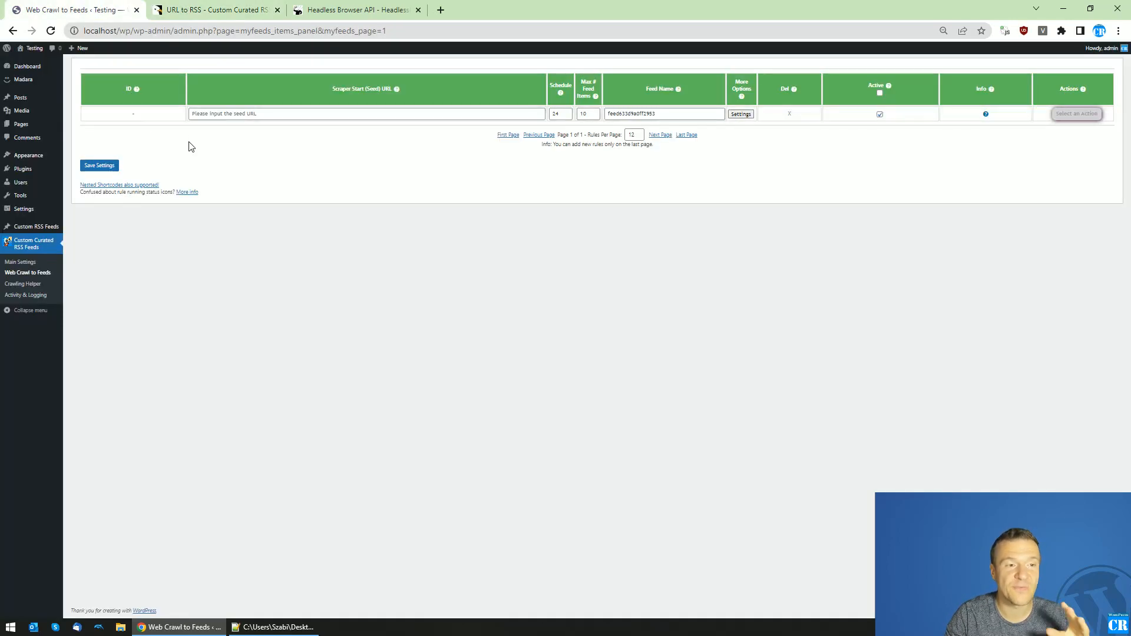
Step: Open the Google Trends seed URL from config.txt in the browser and look through the real-time trending searches
{"action": "left_click", "coordinate": [273, 626]}
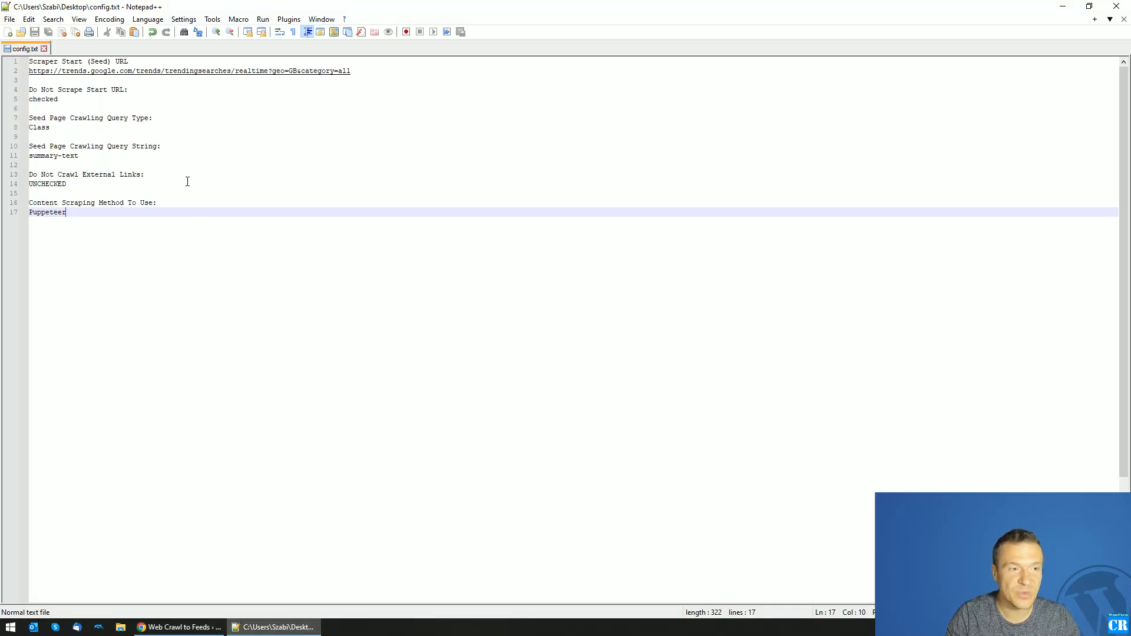
{"action": "double_click", "coordinate": [80, 73]}
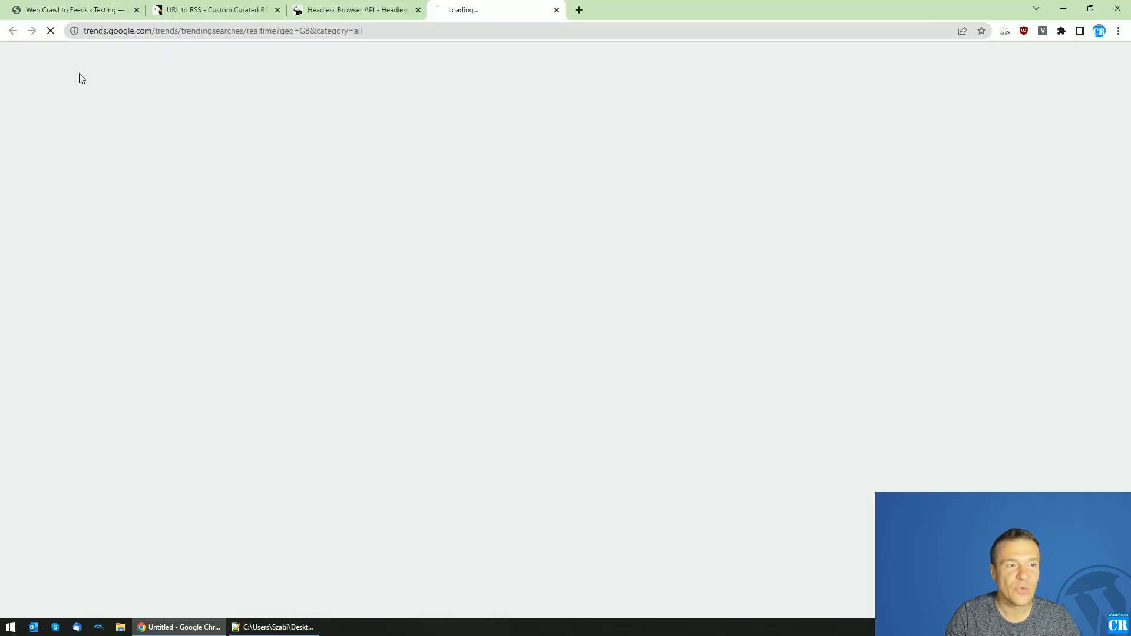
{"action": "key", "text": "alt+Tab"}
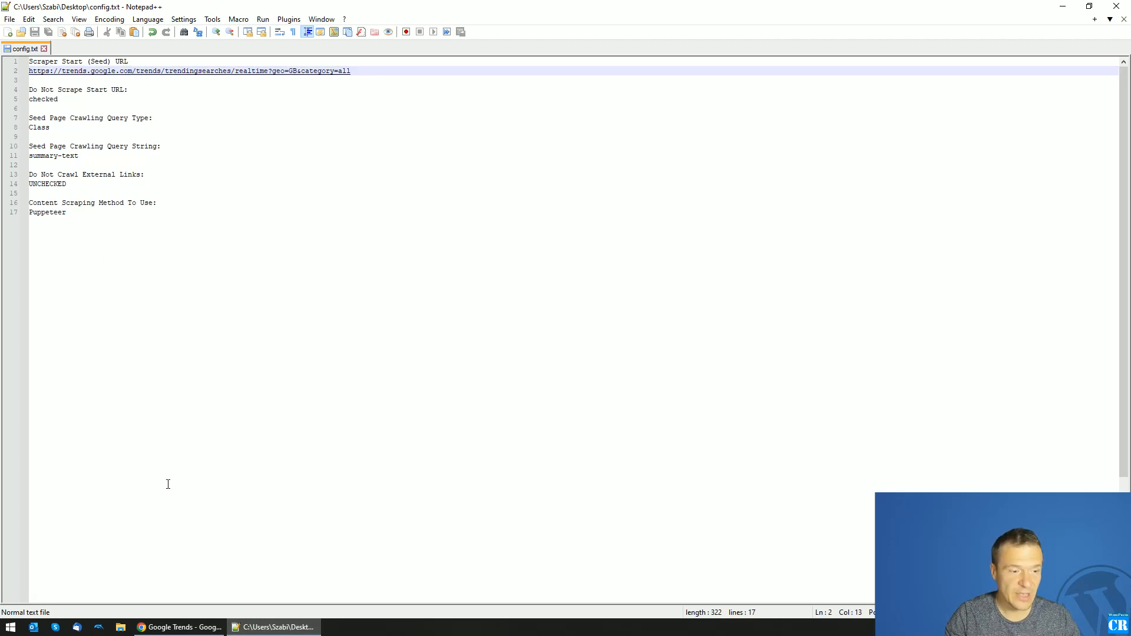
{"action": "key", "text": "alt+Tab"}
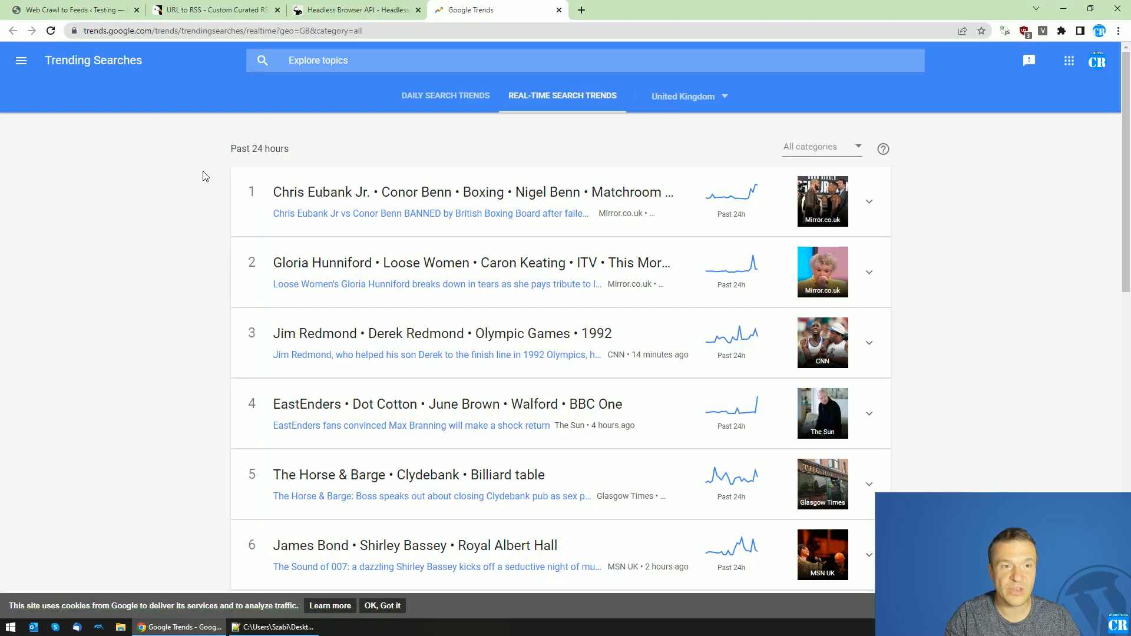
{"action": "left_click", "coordinate": [167, 33]}
{"action": "scroll", "coordinate": [211, 365], "scroll_direction": "down", "scroll_amount": 1}
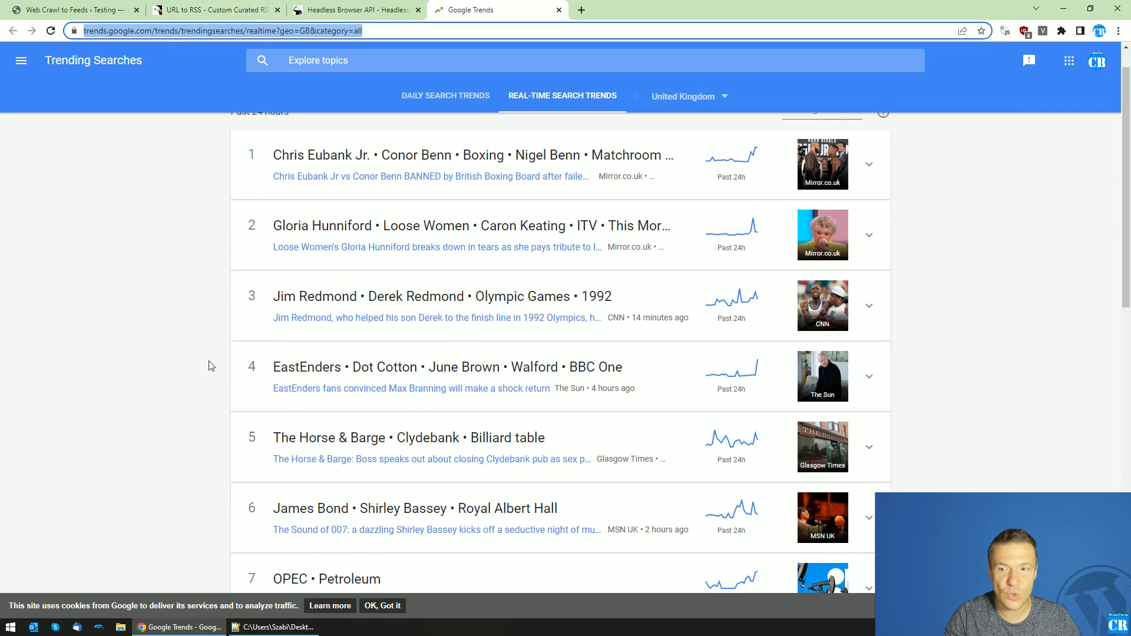
{"action": "scroll", "coordinate": [211, 365], "scroll_direction": "down", "scroll_amount": 5}
{"action": "scroll", "coordinate": [211, 365], "scroll_direction": "up", "scroll_amount": 6}
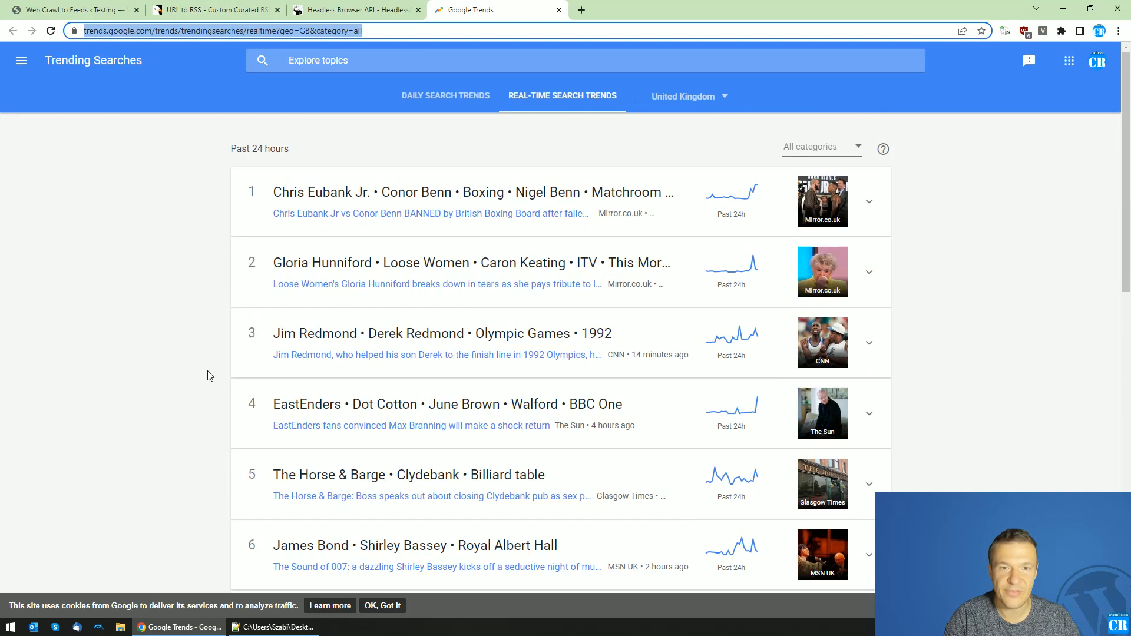
Step: Copy the Google Trends page address into the new rule's Scraper Start (Seed) URL
{"action": "right_click", "coordinate": [164, 33]}
{"action": "left_click", "coordinate": [188, 116]}
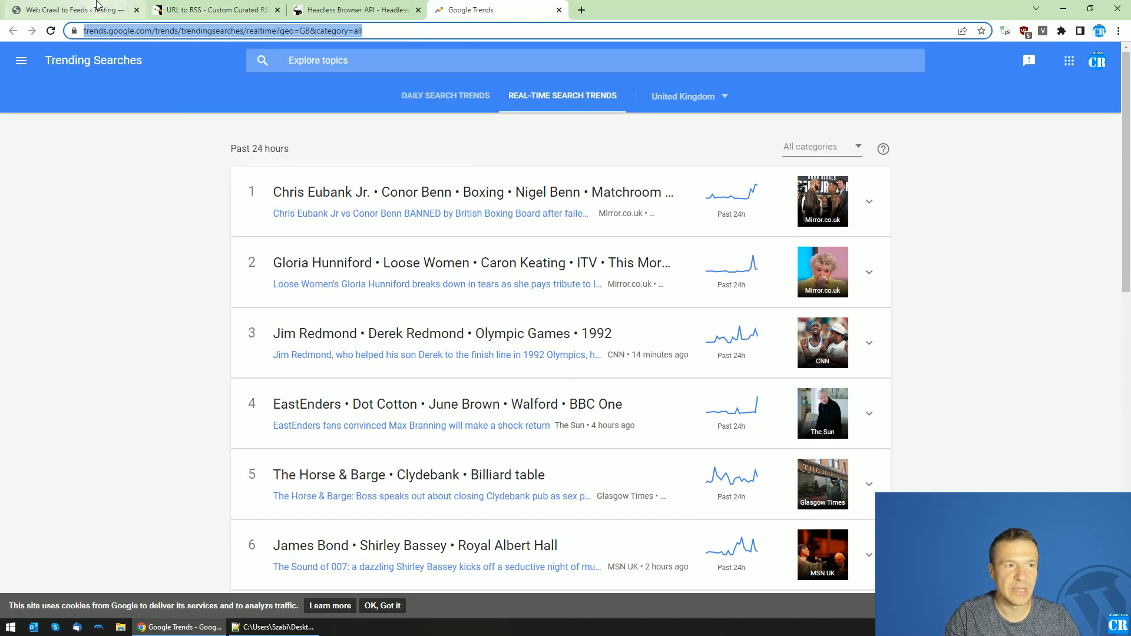
{"action": "left_click", "coordinate": [97, 8]}
{"action": "left_click", "coordinate": [198, 113]}
{"action": "right_click", "coordinate": [211, 115]}
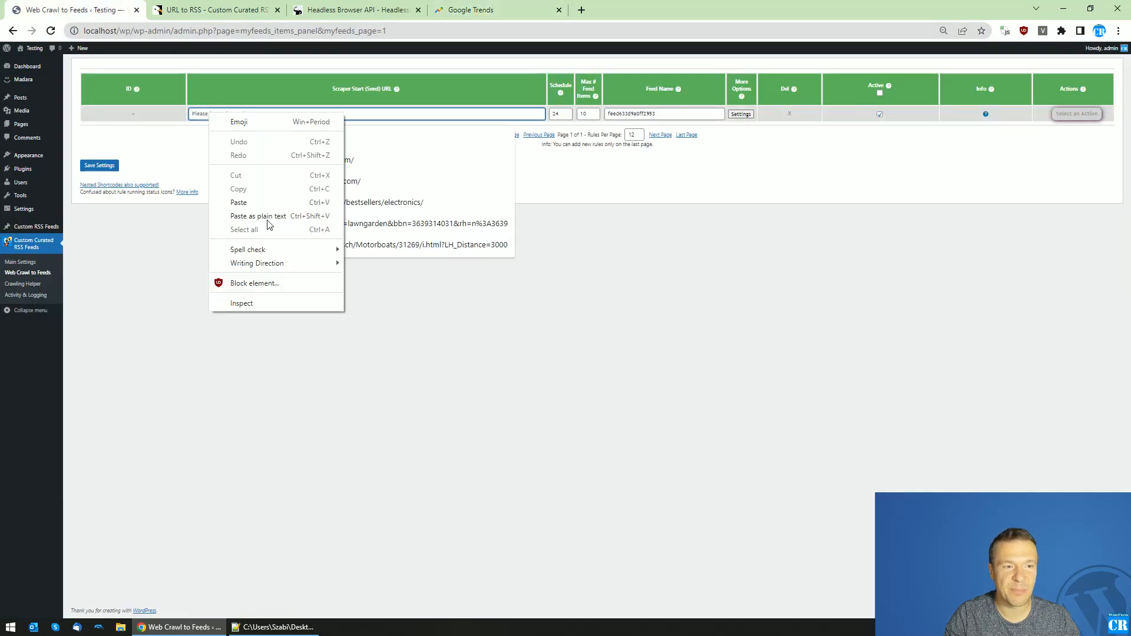
{"action": "left_click", "coordinate": [265, 202]}
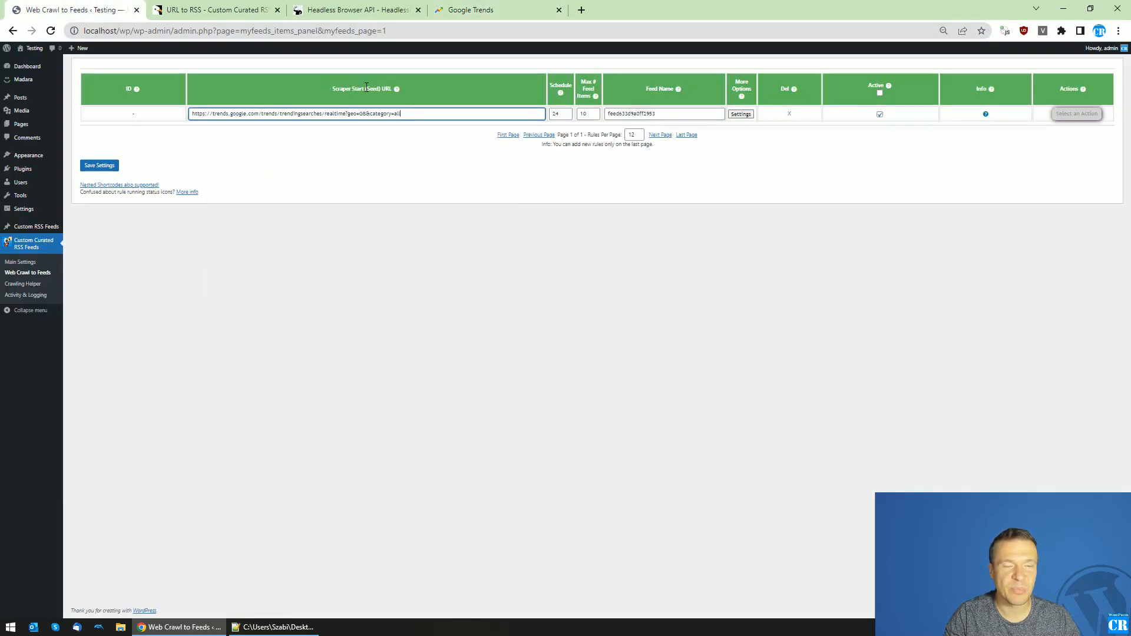
Step: Open the new rule's advanced settings and set Content Scraping Method To Use to Use Puppeteer
{"action": "left_click", "coordinate": [583, 113]}
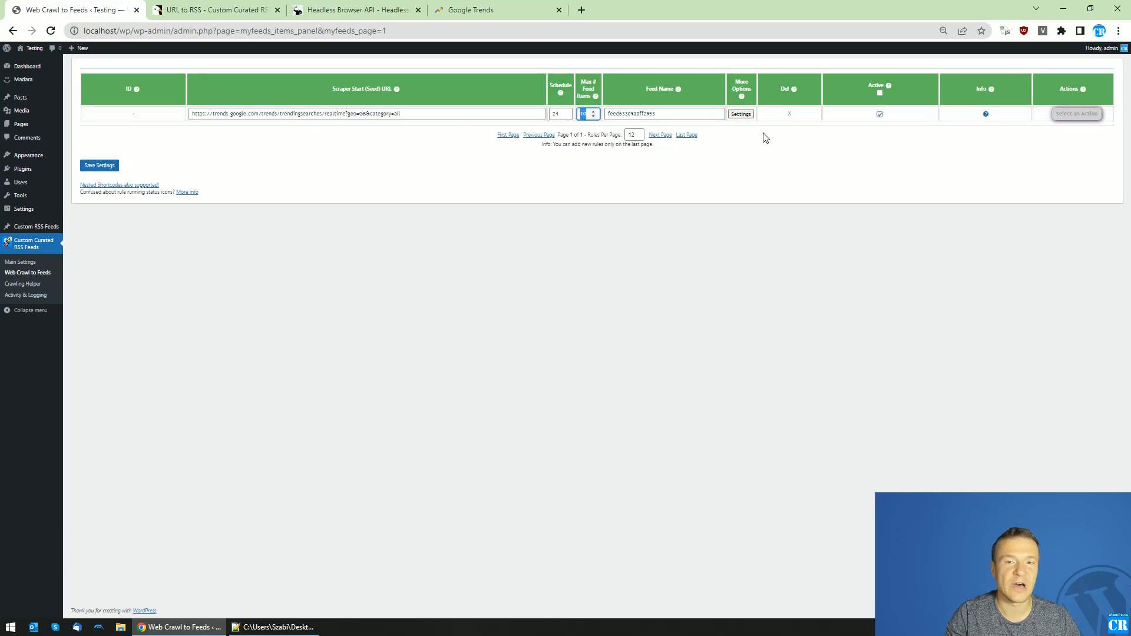
{"action": "left_click", "coordinate": [741, 114]}
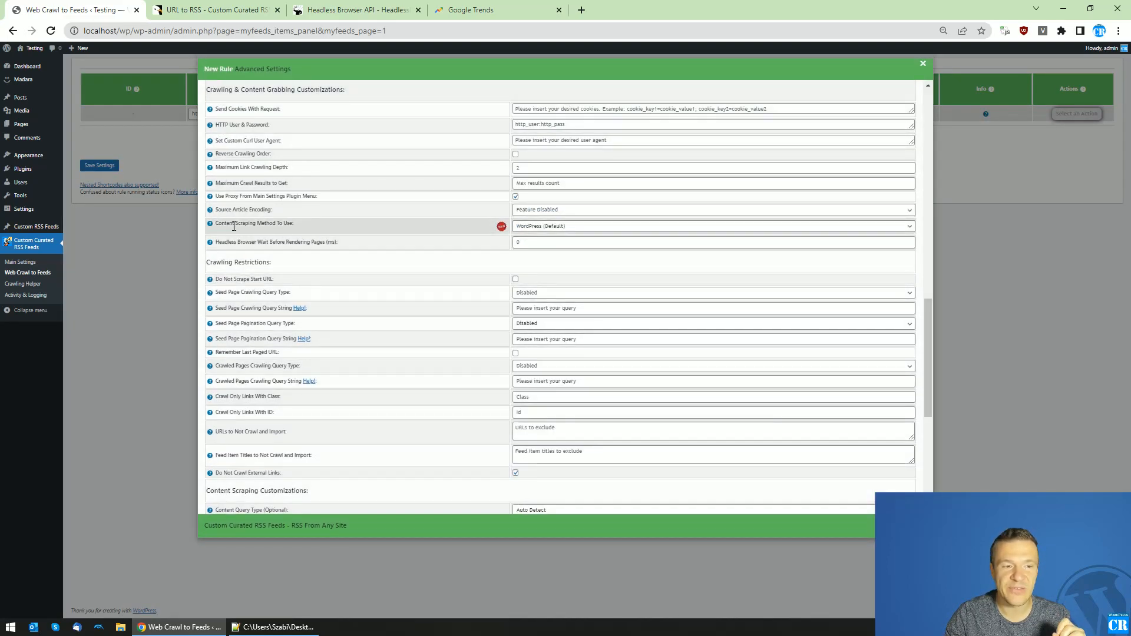
{"action": "left_click", "coordinate": [529, 231]}
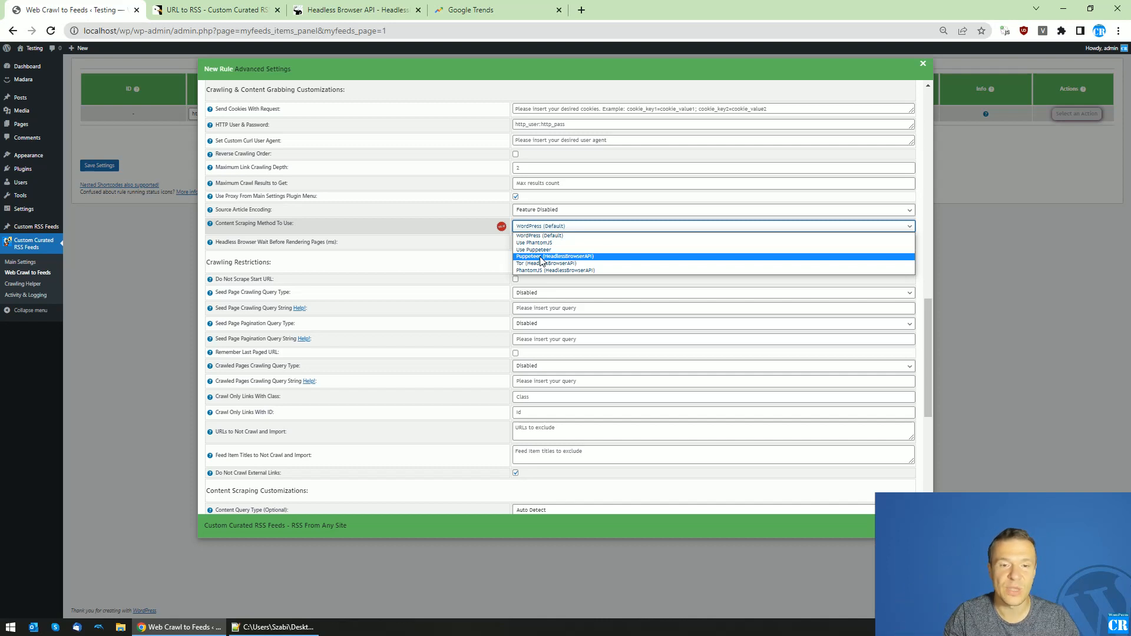
{"action": "left_click", "coordinate": [538, 250]}
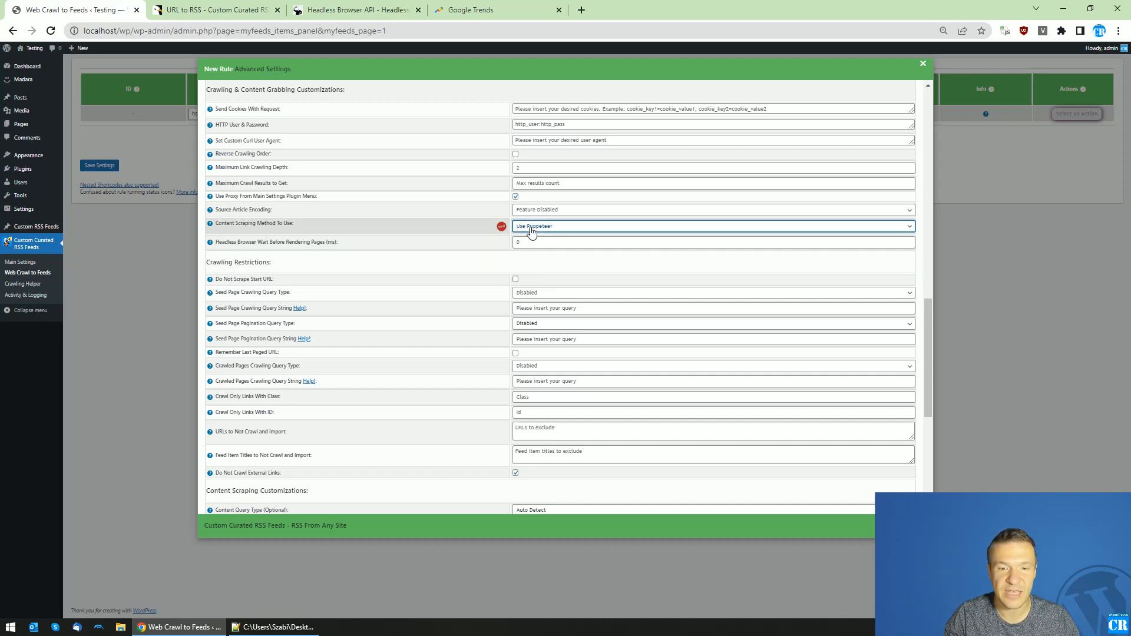
Step: Consult config.txt in Notepad++ and enable Do Not Scrape Start URL in the rule's crawling restrictions
{"action": "left_click", "coordinate": [275, 627]}
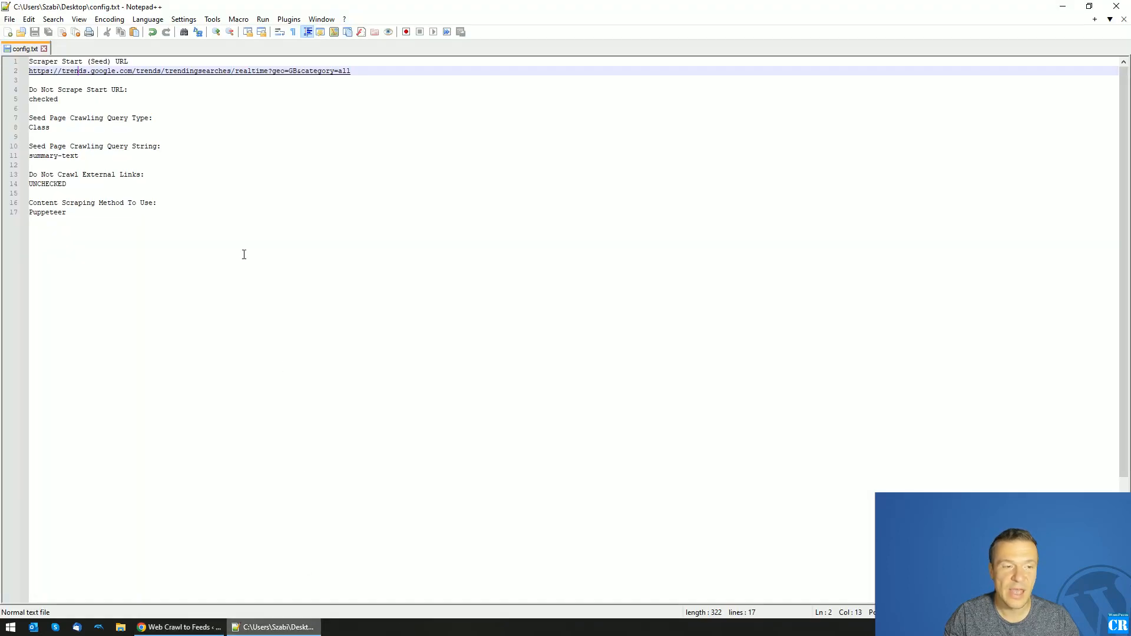
{"action": "left_click_drag", "start_coordinate": [74, 211], "coordinate": [32, 208]}
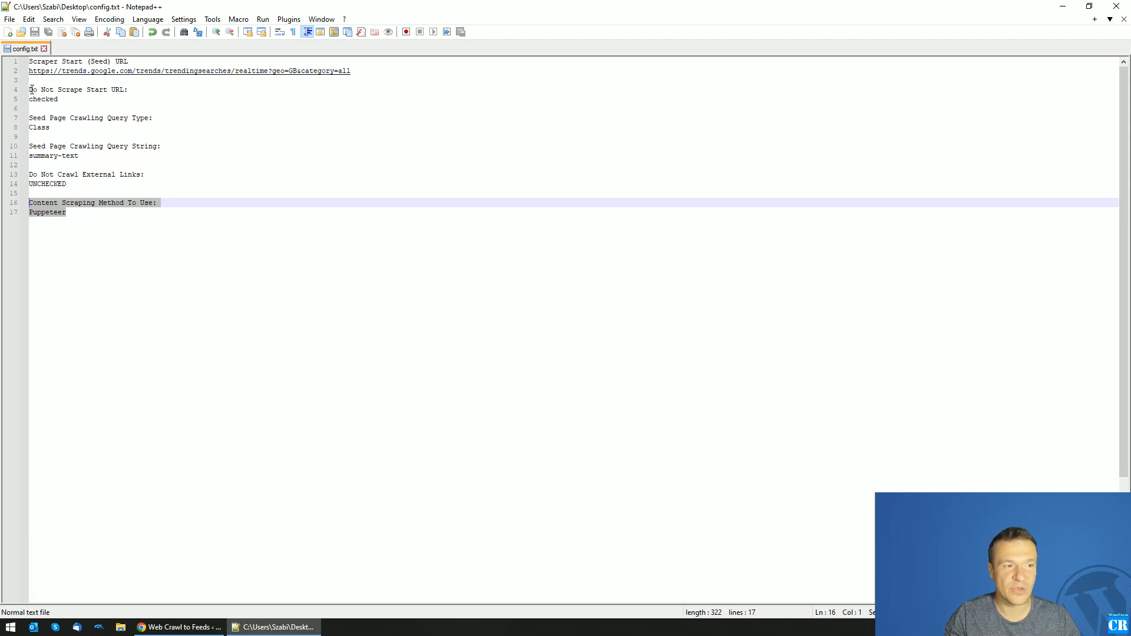
{"action": "left_click_drag", "start_coordinate": [32, 90], "coordinate": [124, 89]}
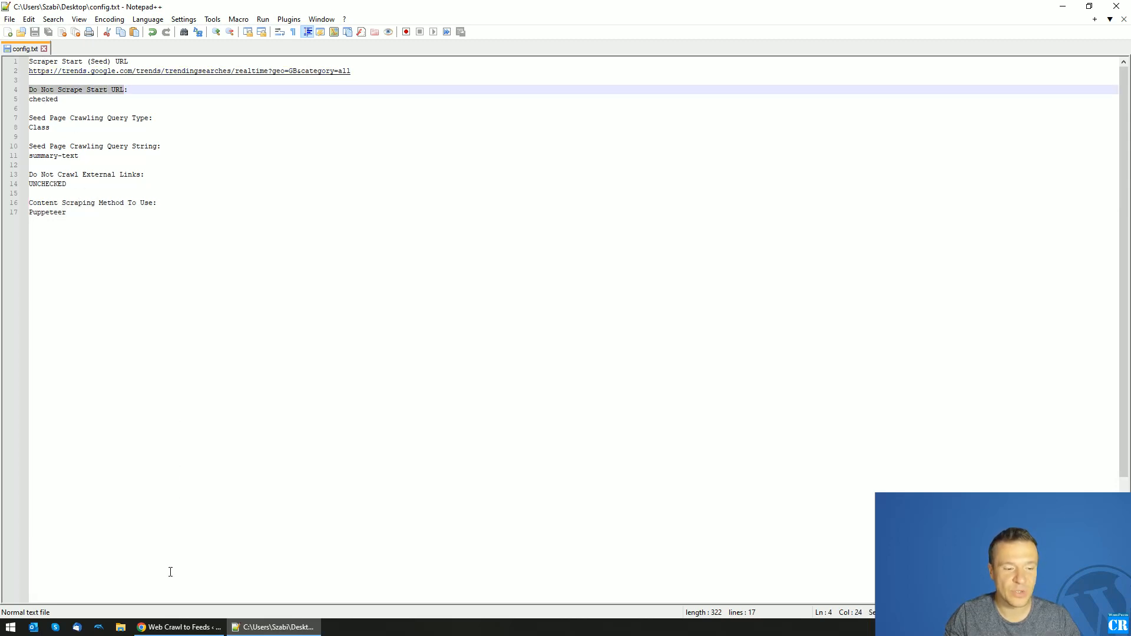
{"action": "left_click", "coordinate": [178, 627]}
{"action": "scroll", "coordinate": [317, 268], "scroll_direction": "up", "scroll_amount": 5}
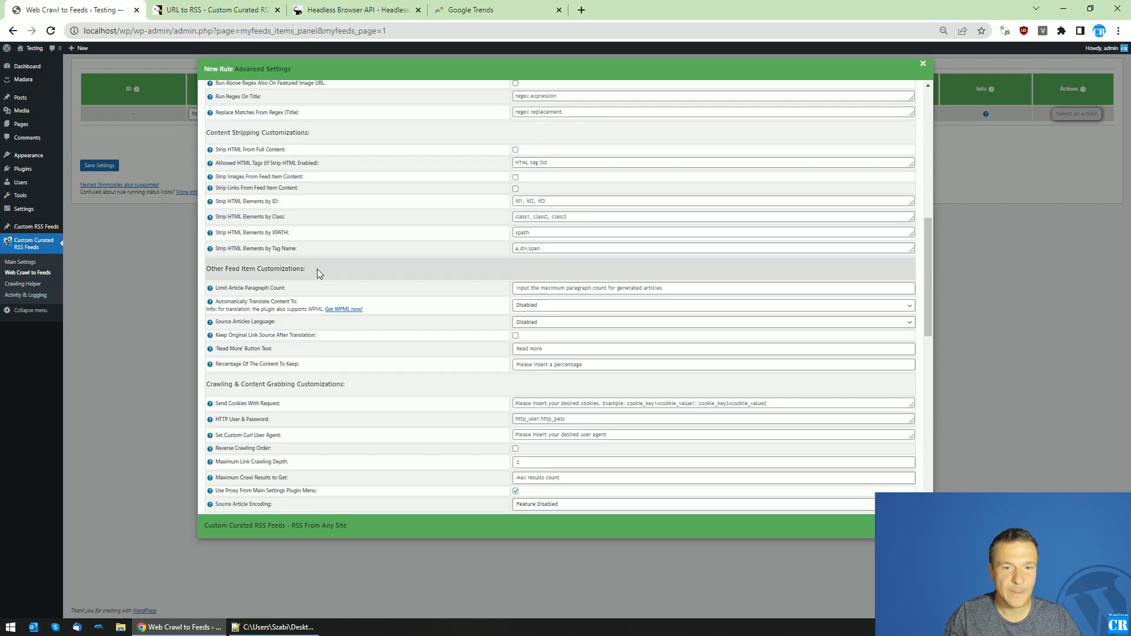
{"action": "scroll", "coordinate": [317, 268], "scroll_direction": "down", "scroll_amount": 6}
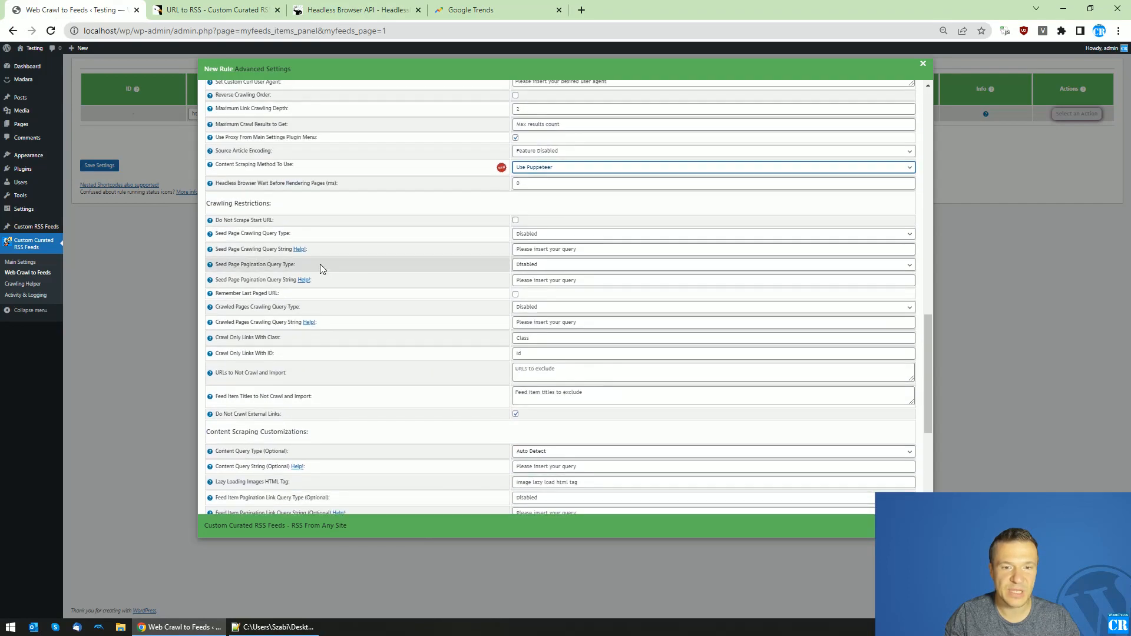
{"action": "left_click", "coordinate": [516, 221]}
Step: Check the query type in config.txt and set Seed Page Crawling Query Type to Class
{"action": "left_click", "coordinate": [274, 626]}
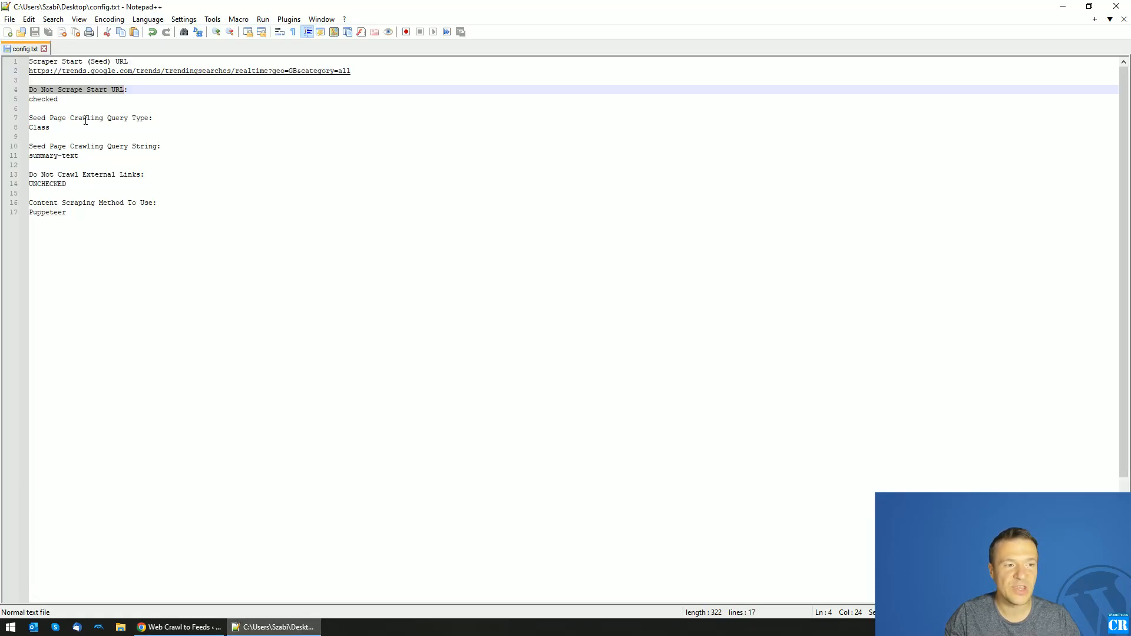
{"action": "left_click", "coordinate": [180, 627]}
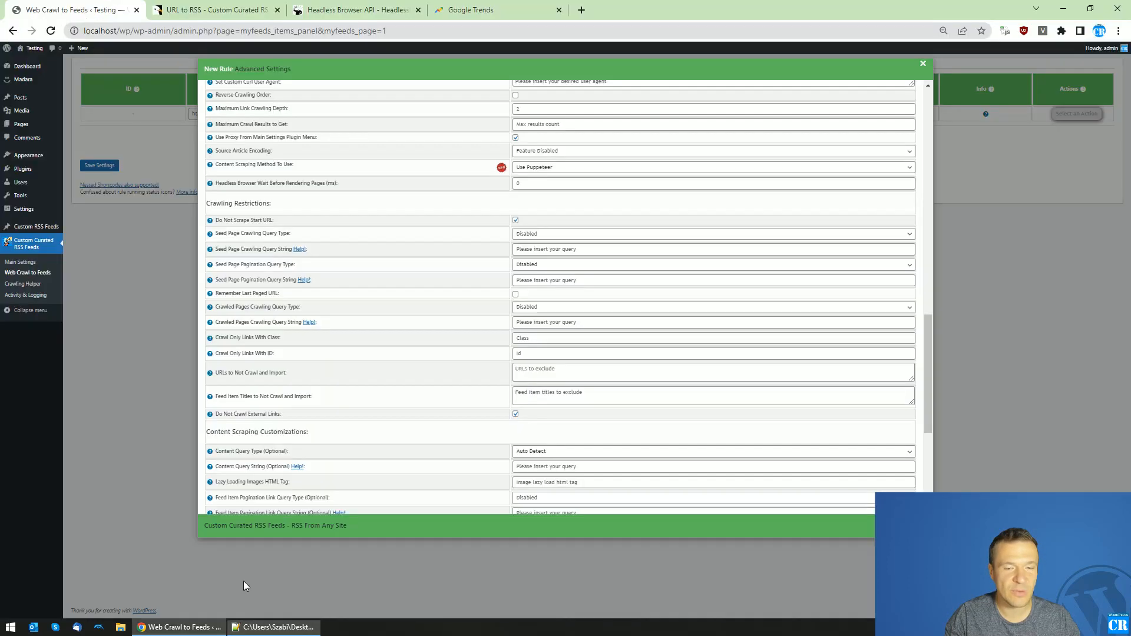
{"action": "left_click", "coordinate": [531, 234]}
{"action": "left_click", "coordinate": [527, 264]}
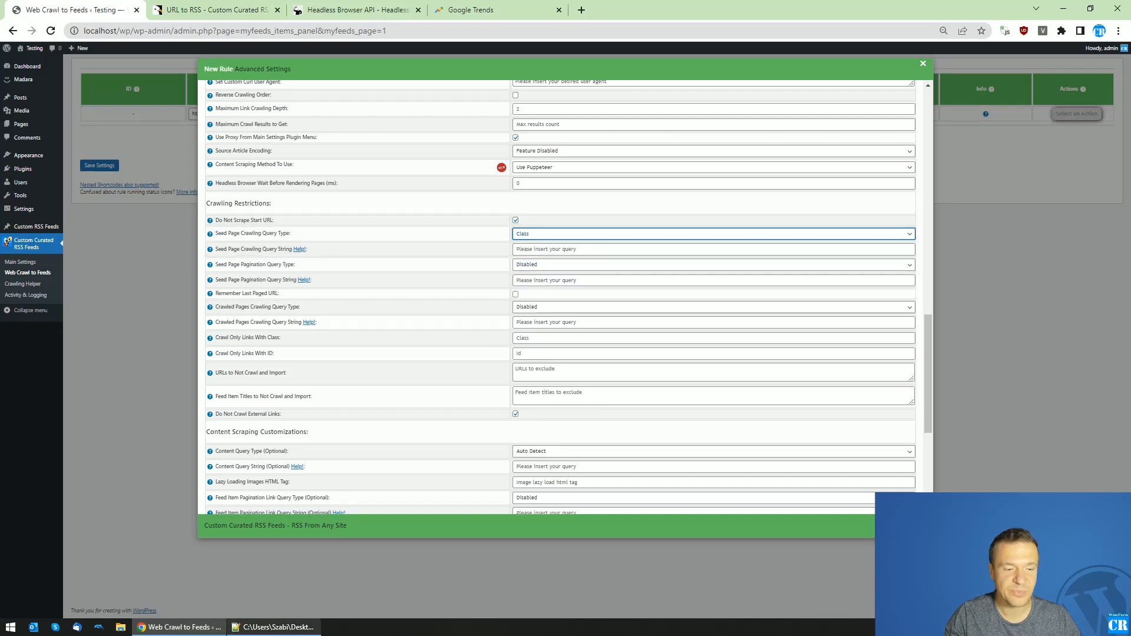
Step: Copy summary-text from config.txt into the rule's Seed Page Crawling Query String
{"action": "left_click", "coordinate": [274, 626]}
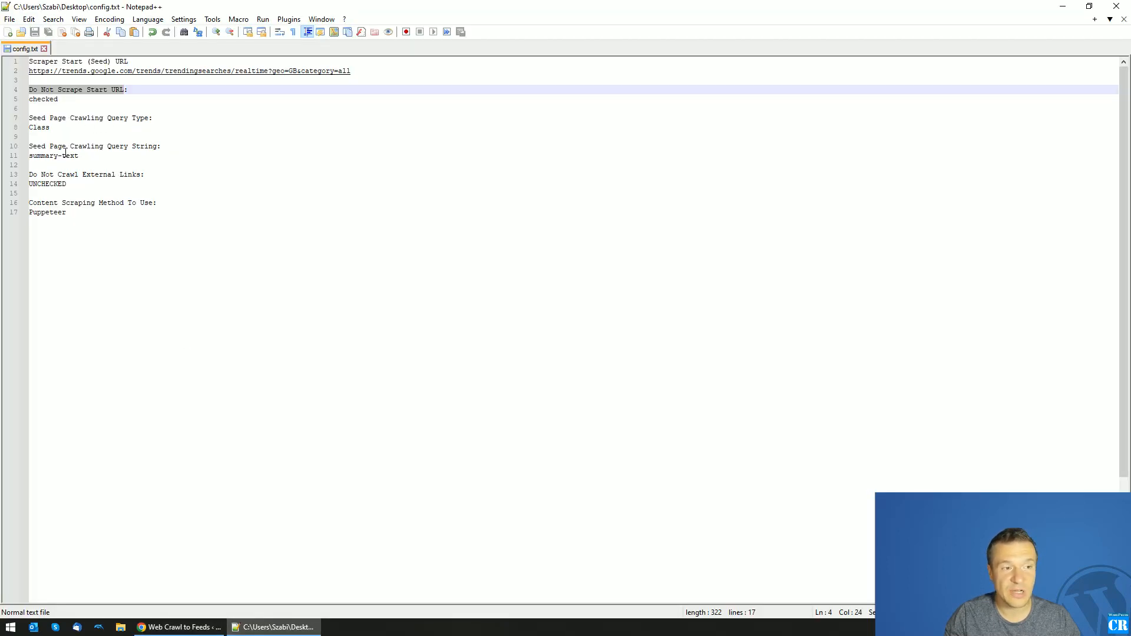
{"action": "left_click_drag", "start_coordinate": [84, 156], "coordinate": [30, 156]}
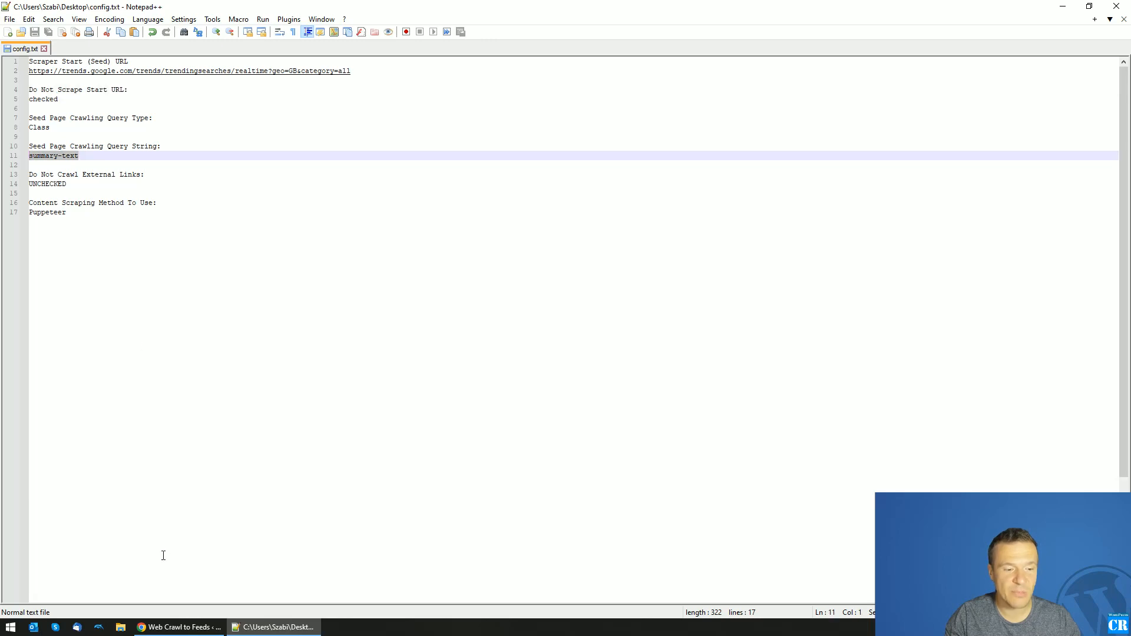
{"action": "key", "text": "ctrl+c"}
{"action": "left_click", "coordinate": [180, 627]}
{"action": "left_click", "coordinate": [525, 249]}
{"action": "key", "text": "ctrl+v"}
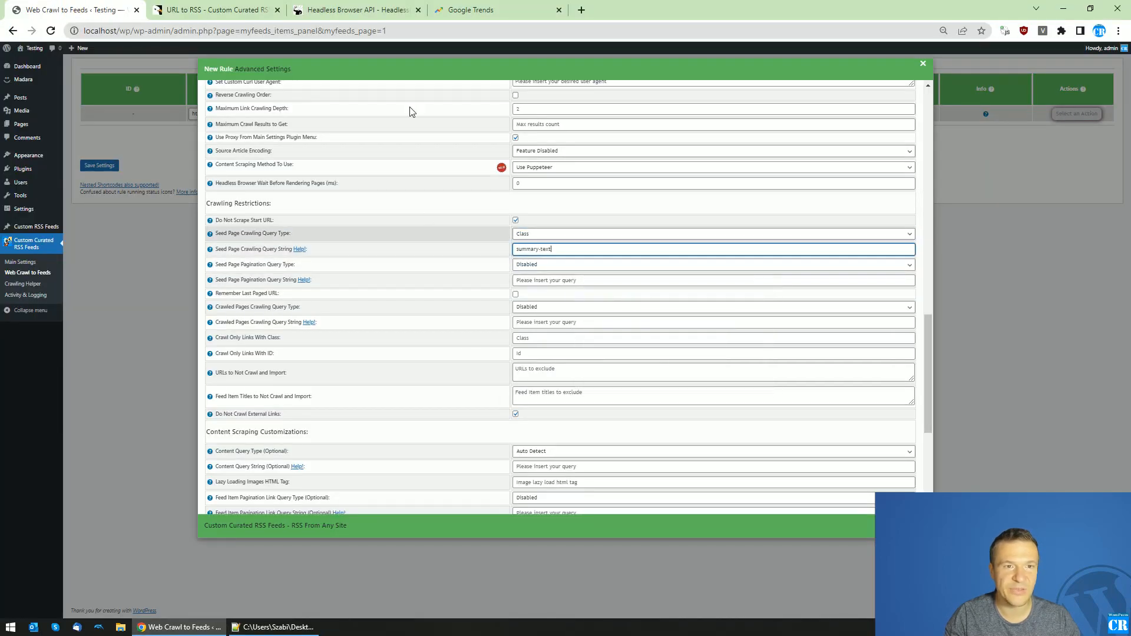
Step: Inspect the first trend's title on the Google Trends page and examine the HTML elements around it
{"action": "left_click", "coordinate": [448, 10]}
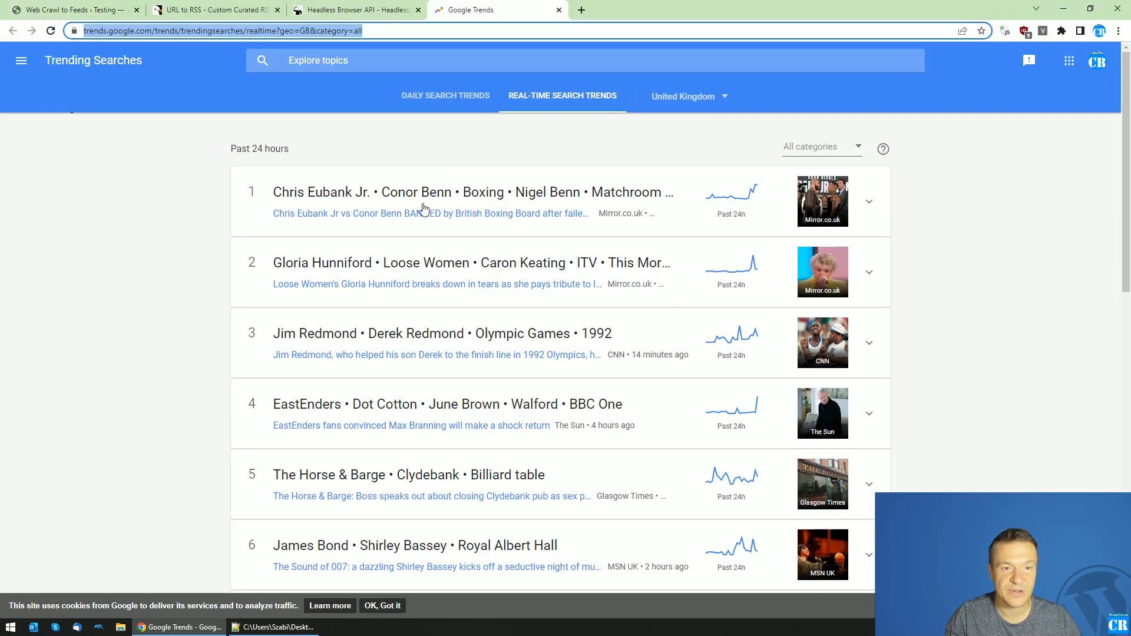
{"action": "right_click", "coordinate": [346, 197]}
{"action": "left_click", "coordinate": [373, 410]}
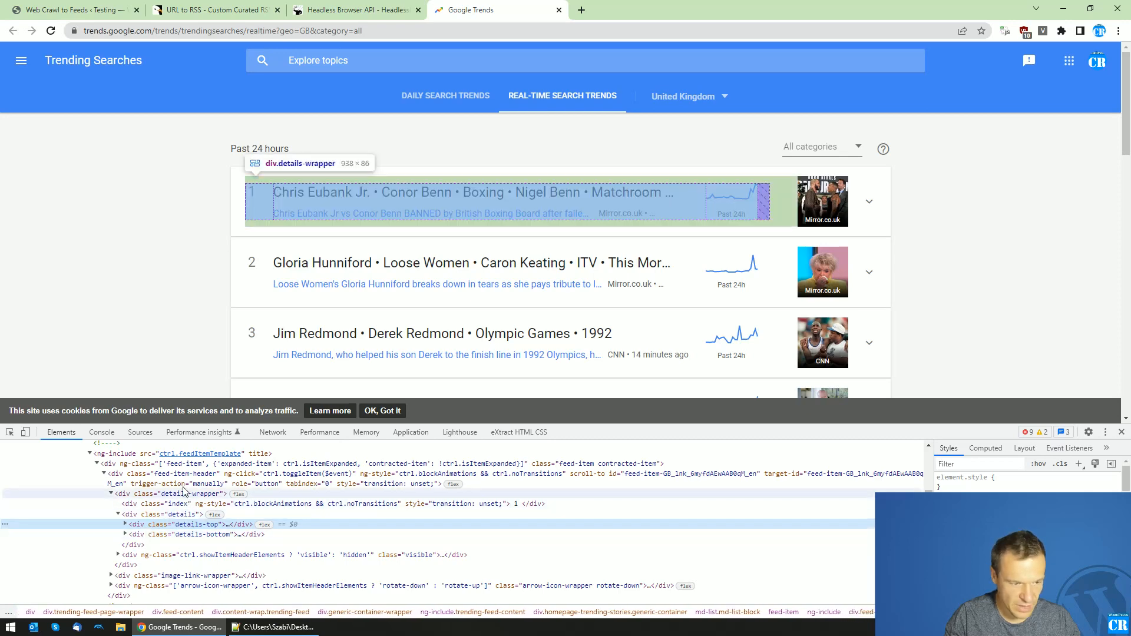
{"action": "left_click", "coordinate": [125, 524]}
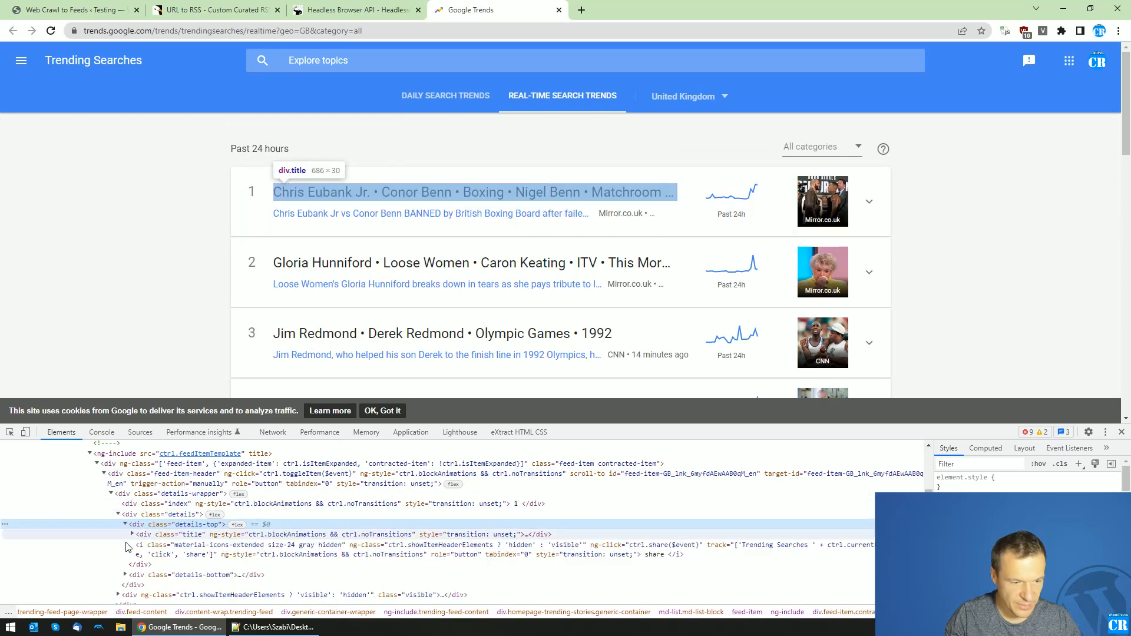
{"action": "left_click", "coordinate": [125, 575]}
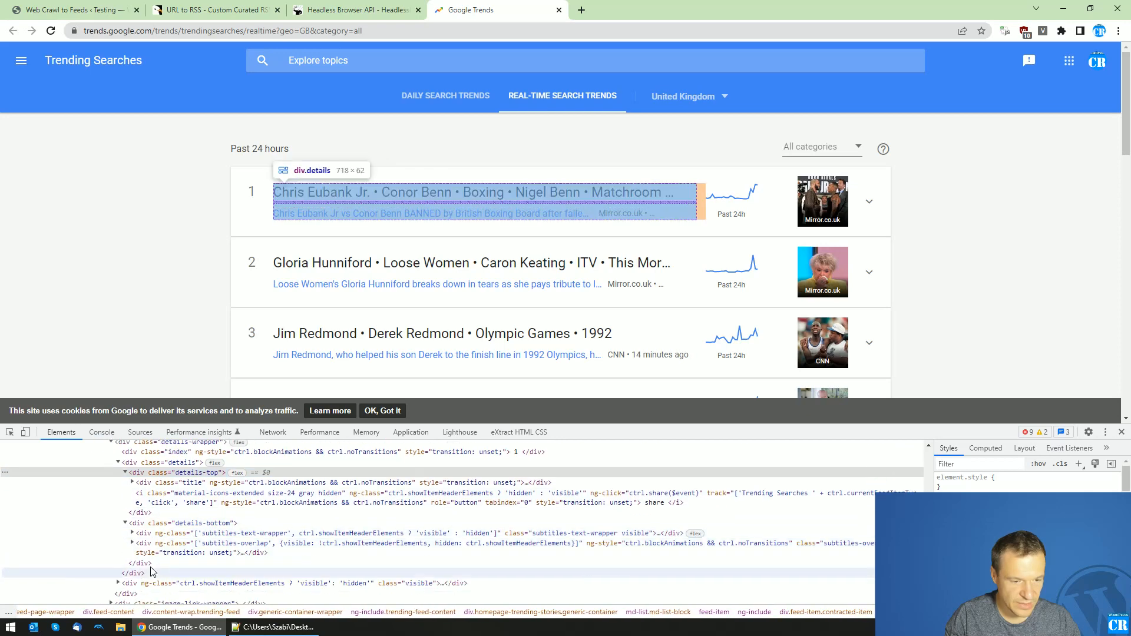
{"action": "scroll", "coordinate": [180, 548], "scroll_direction": "up", "scroll_amount": 2}
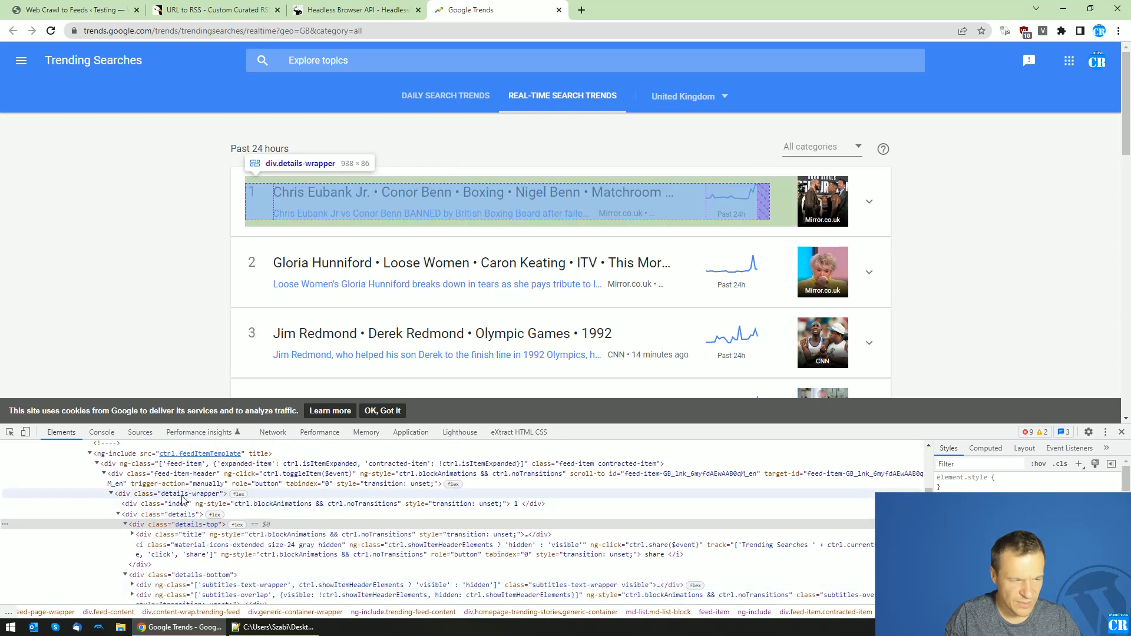
{"action": "scroll", "coordinate": [180, 507], "scroll_direction": "up", "scroll_amount": 2}
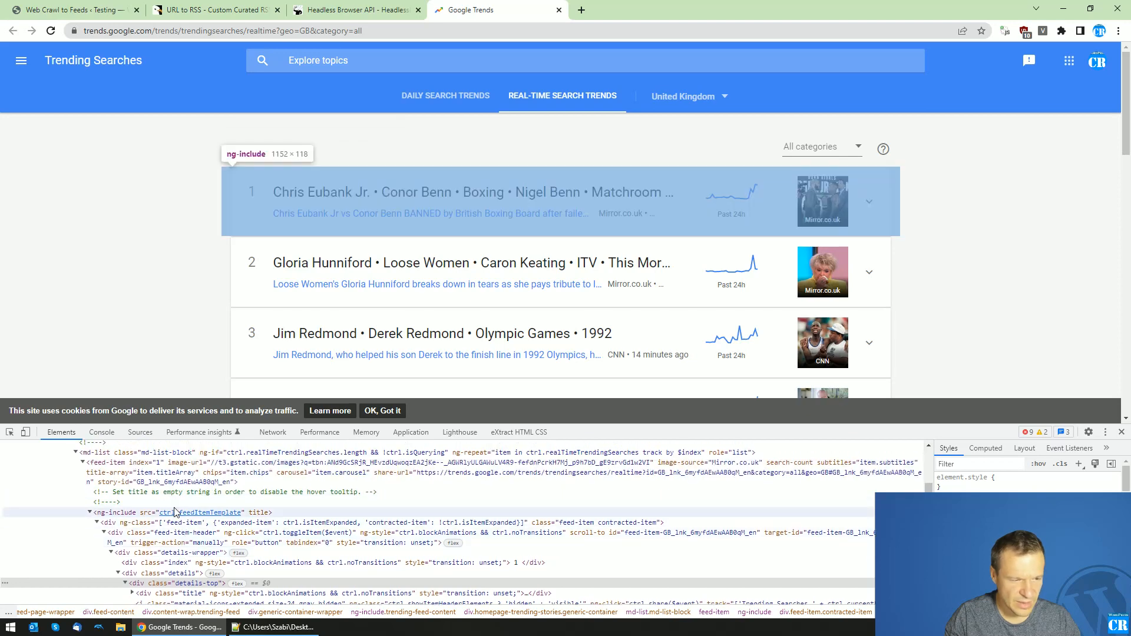
Step: Inspect the first trend's article link and examine the class of the element that encloses it
{"action": "right_click", "coordinate": [327, 216]}
{"action": "left_click", "coordinate": [359, 322]}
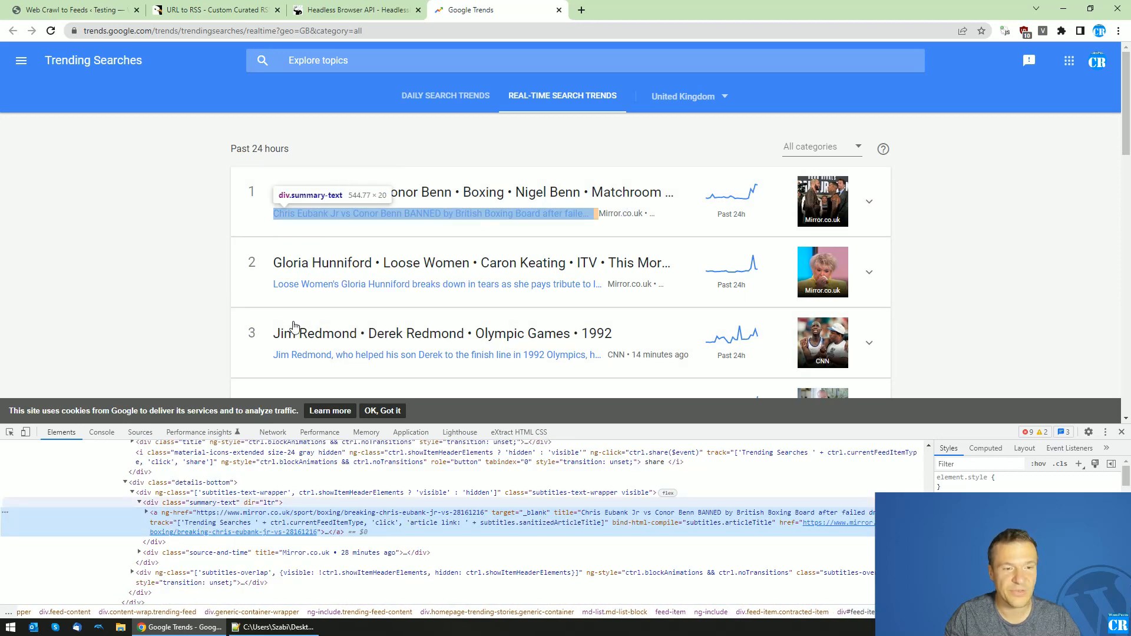
{"action": "right_click", "coordinate": [324, 218]}
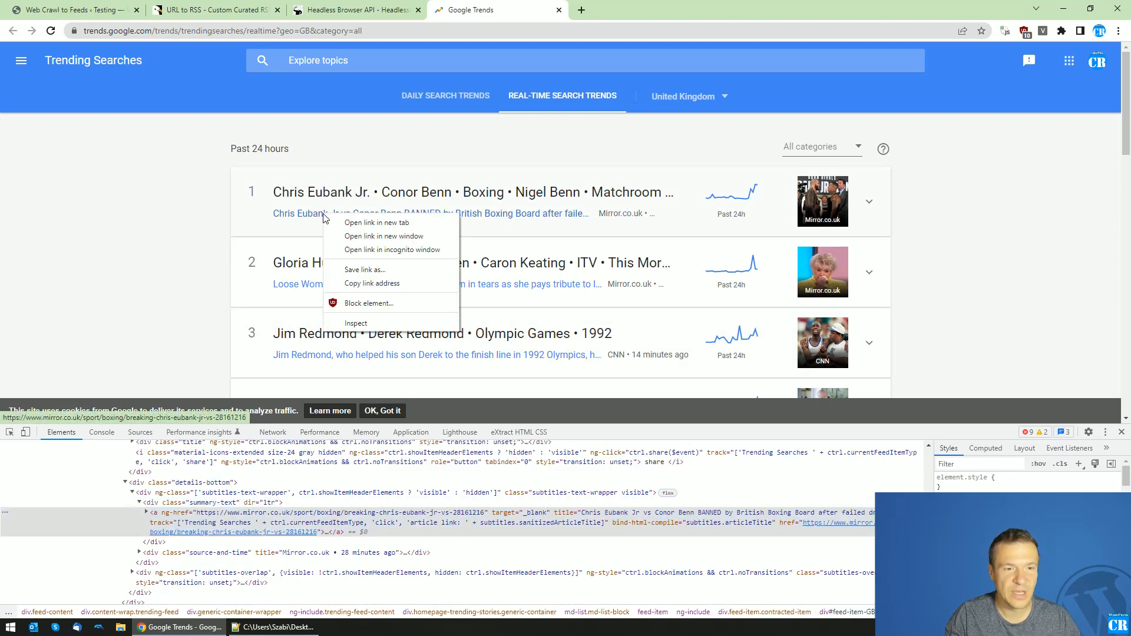
{"action": "left_click", "coordinate": [342, 322]}
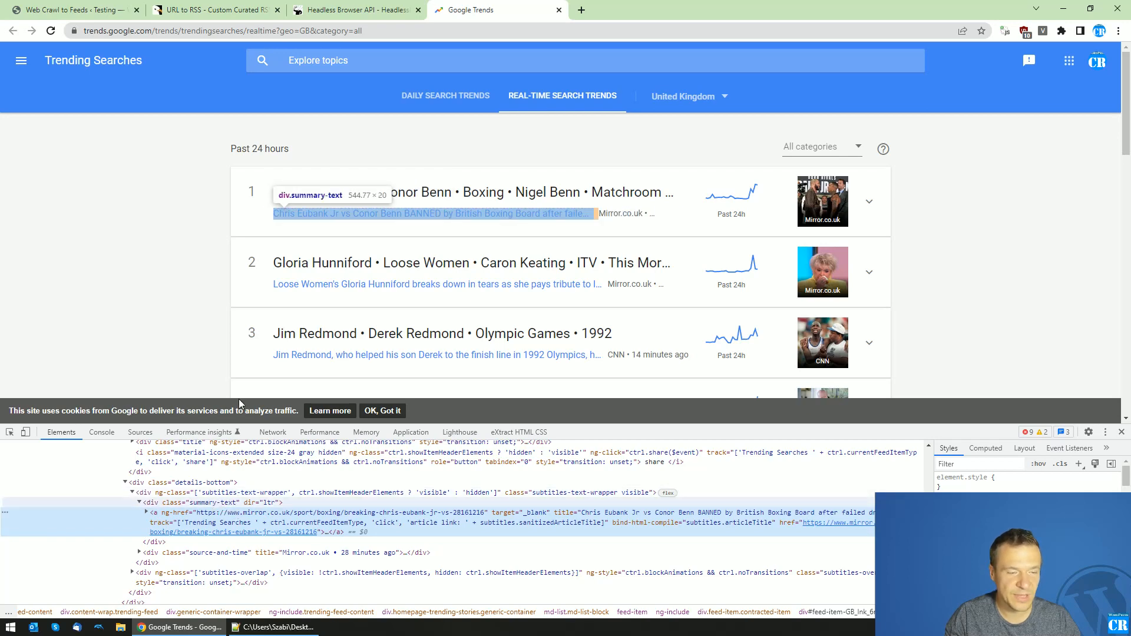
Step: Check the rule's Seed Page Crawling Query String and examine the article links throughout the Google Trends real-time list
{"action": "left_click", "coordinate": [70, 9]}
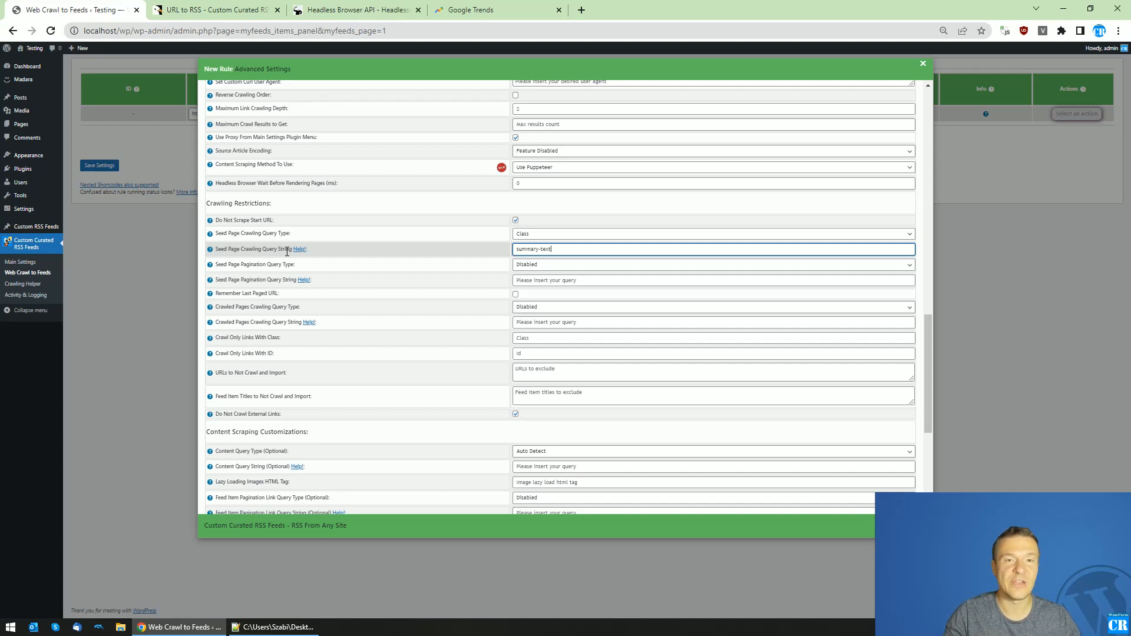
{"action": "left_click", "coordinate": [483, 7]}
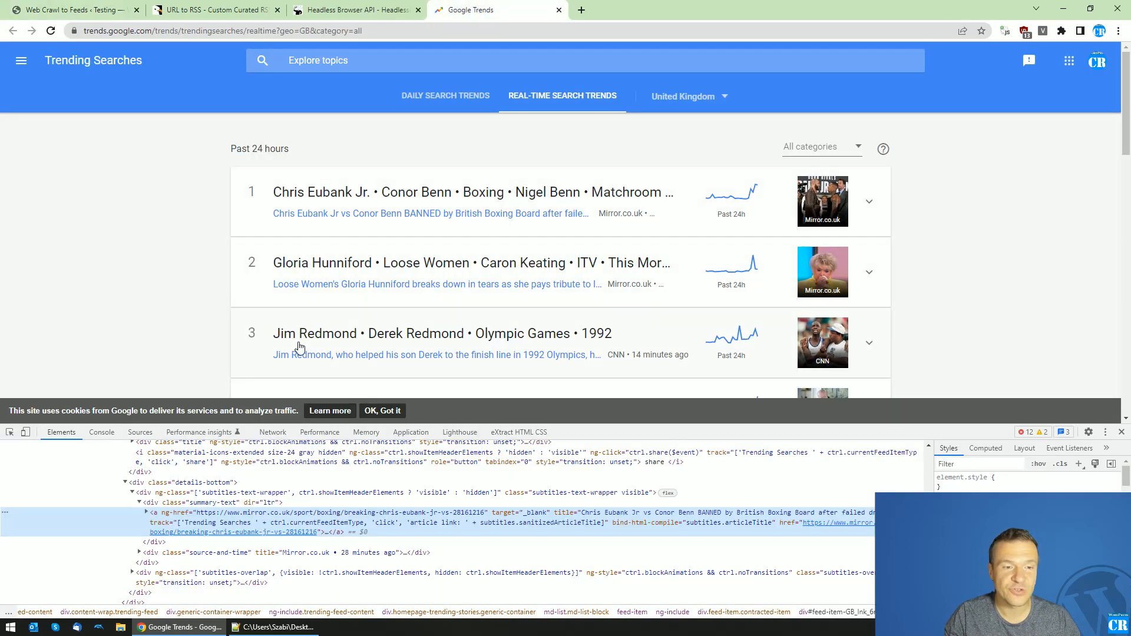
{"action": "scroll", "coordinate": [344, 323], "scroll_direction": "down", "scroll_amount": 3}
{"action": "scroll", "coordinate": [345, 322], "scroll_direction": "down", "scroll_amount": 3}
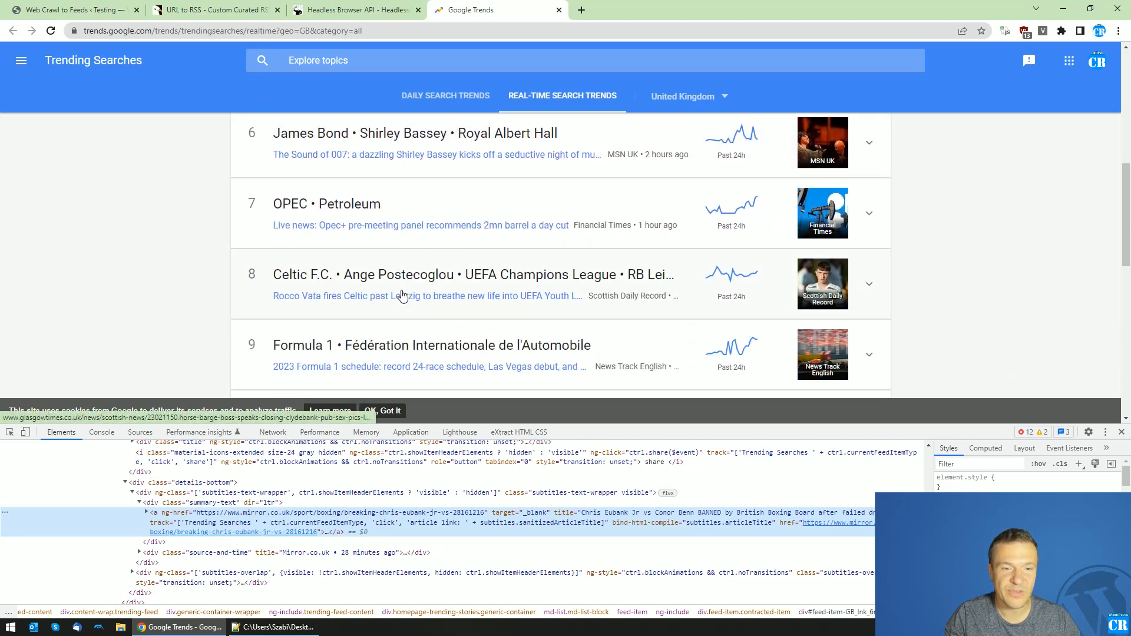
{"action": "scroll", "coordinate": [396, 298], "scroll_direction": "up", "scroll_amount": 6}
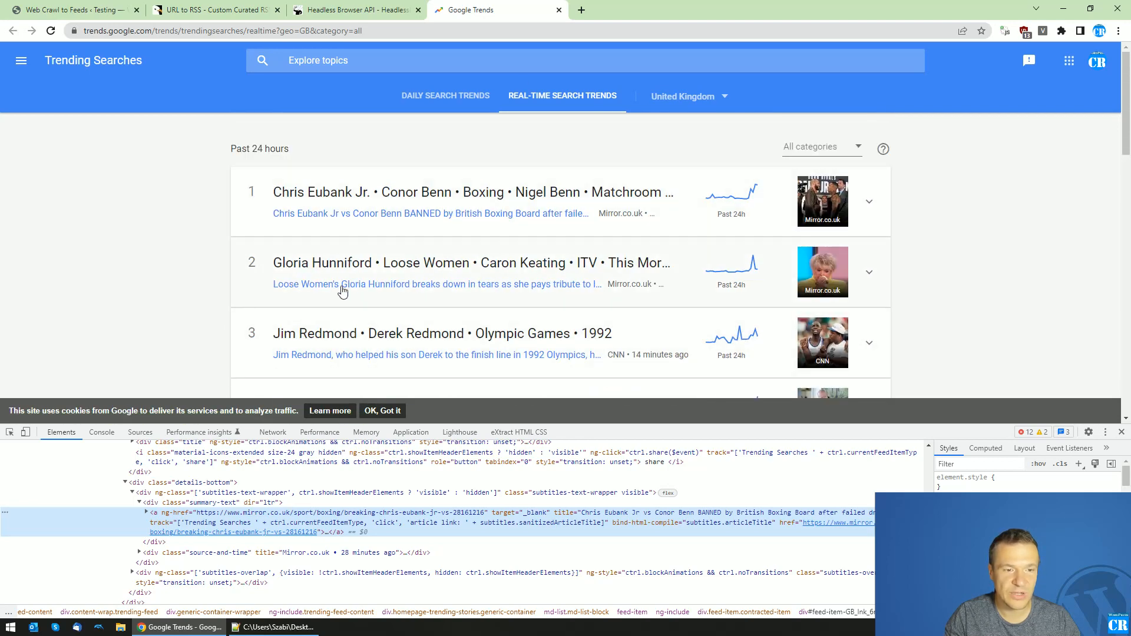
{"action": "scroll", "coordinate": [316, 253], "scroll_direction": "down", "scroll_amount": 11}
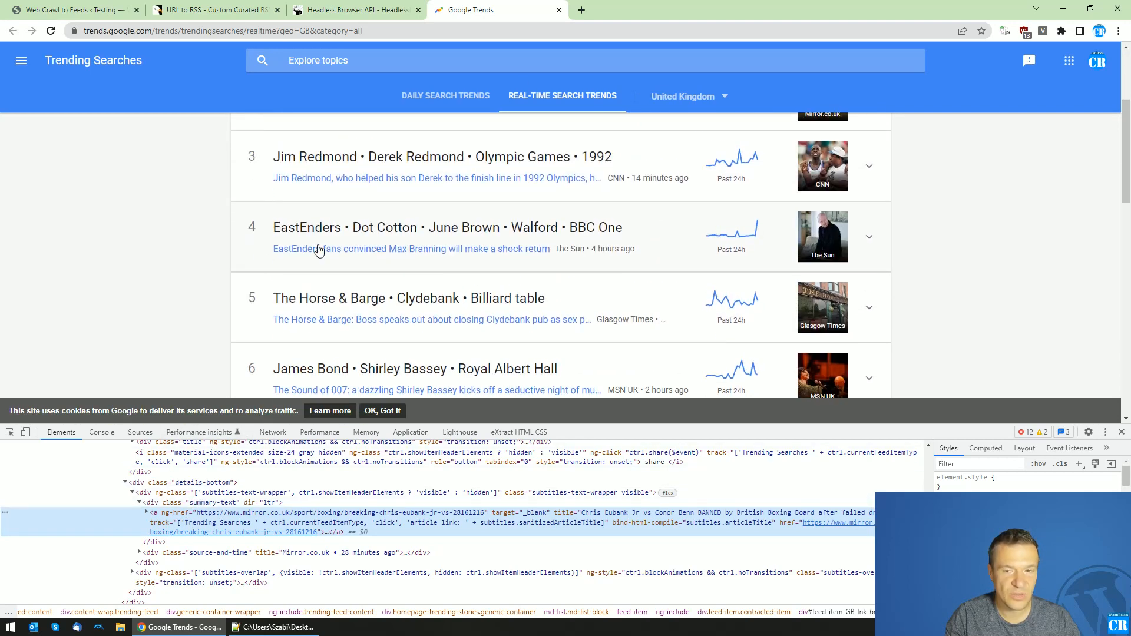
{"action": "scroll", "coordinate": [318, 263], "scroll_direction": "down", "scroll_amount": 2}
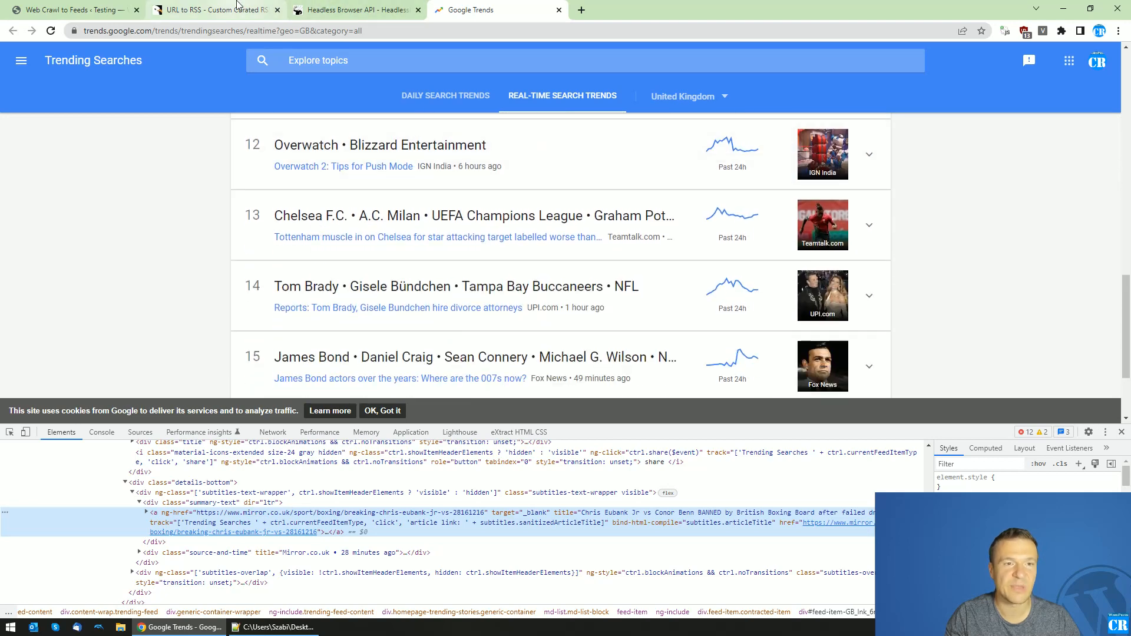
Step: Check the Do Not Crawl External Links entry in config.txt and find that setting in the rule's advanced settings
{"action": "left_click", "coordinate": [277, 627]}
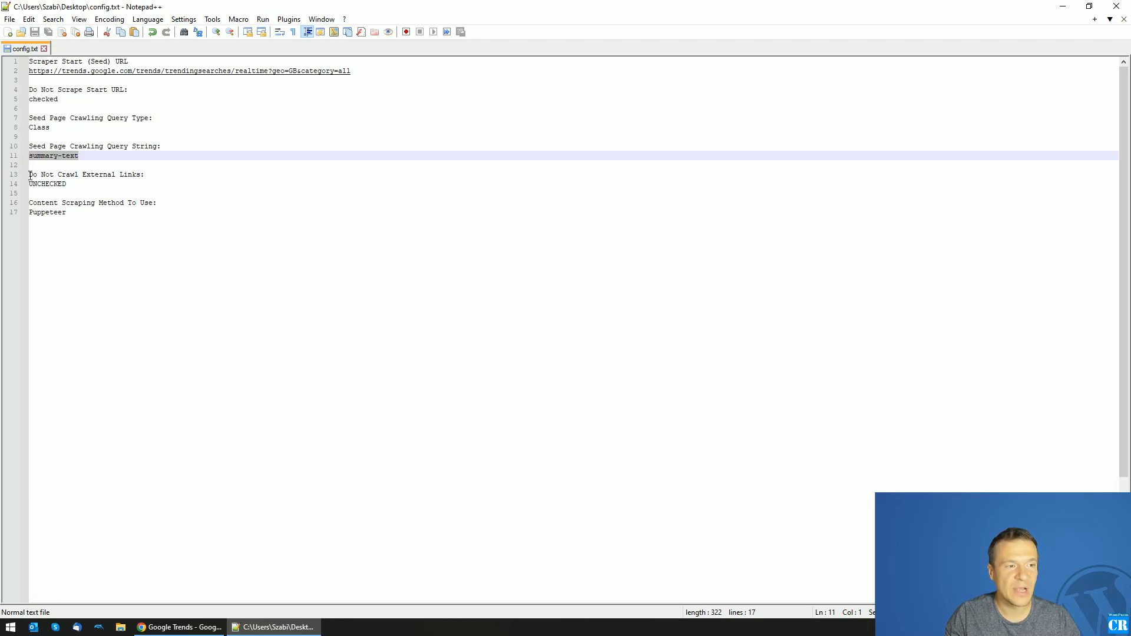
{"action": "left_click_drag", "start_coordinate": [30, 175], "coordinate": [123, 175]}
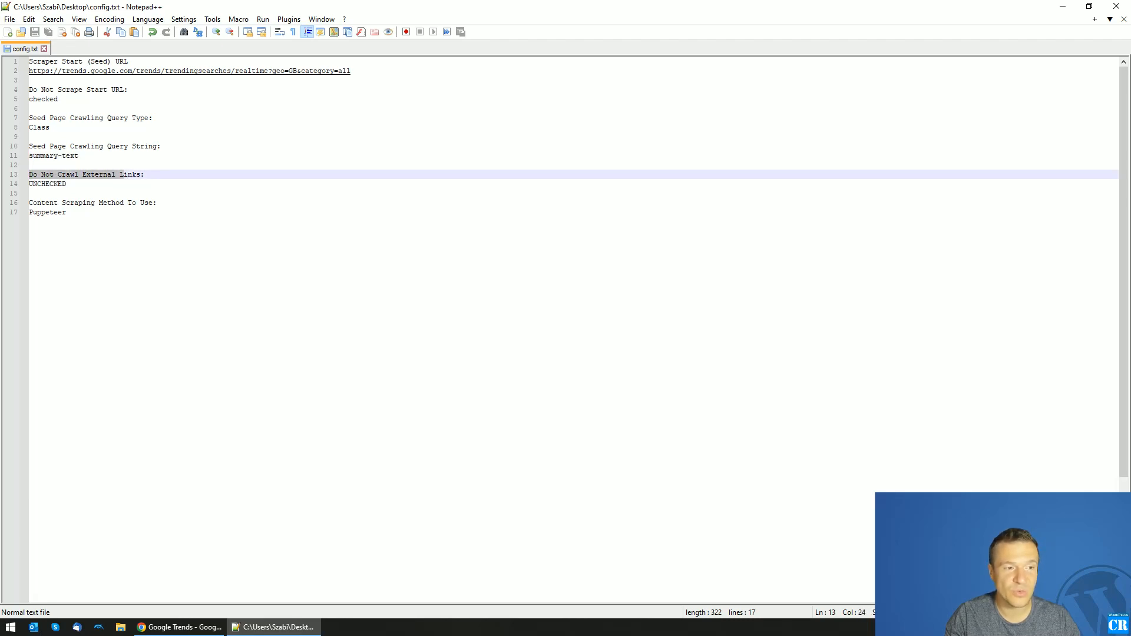
{"action": "left_click", "coordinate": [179, 626]}
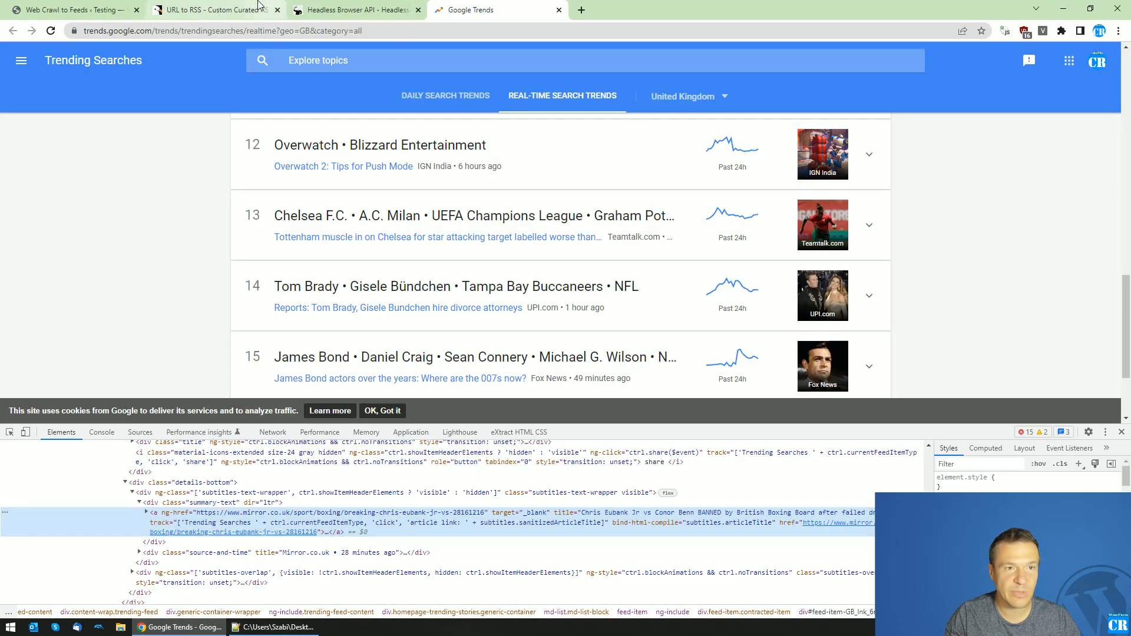
{"action": "left_click", "coordinate": [71, 9]}
{"action": "key", "text": "ctrl+f"}
{"action": "type", "text": "Do Not Crawl External Links"}
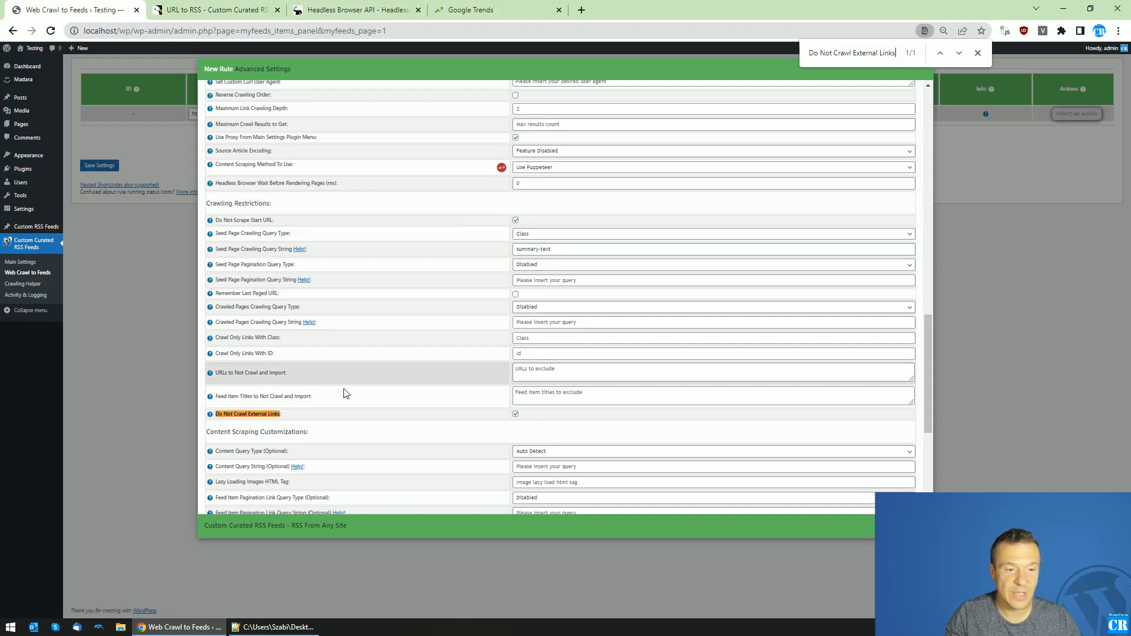
{"action": "scroll", "coordinate": [296, 379], "scroll_direction": "down", "scroll_amount": 1}
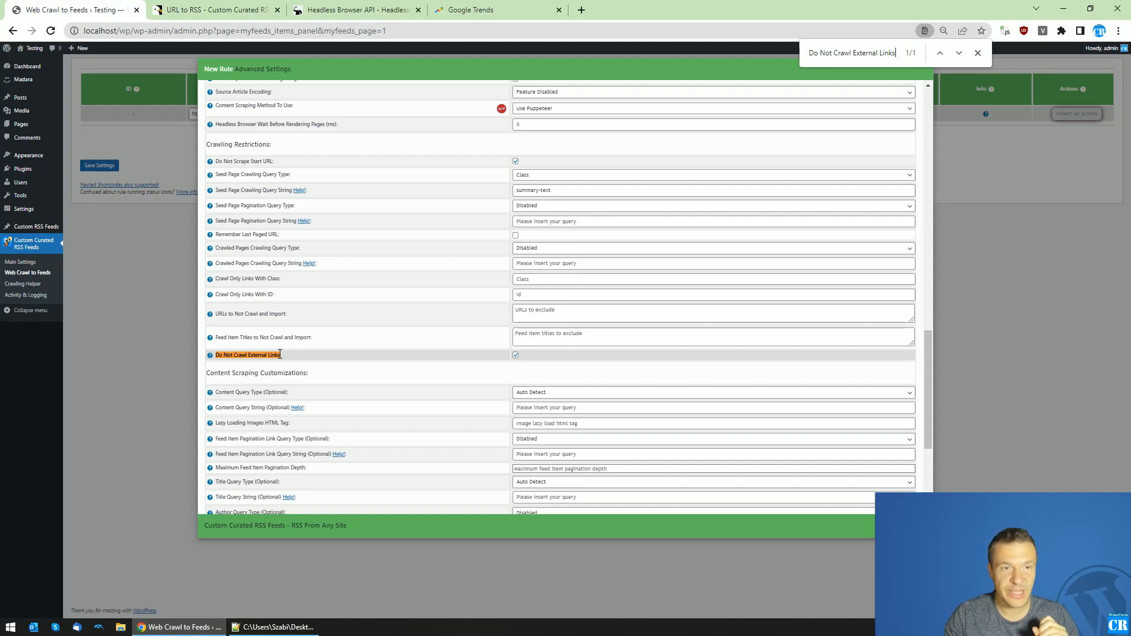
Step: Compare the Google Trends page's domain with its article links, and disable Do Not Crawl External Links in the rule
{"action": "left_click", "coordinate": [514, 6]}
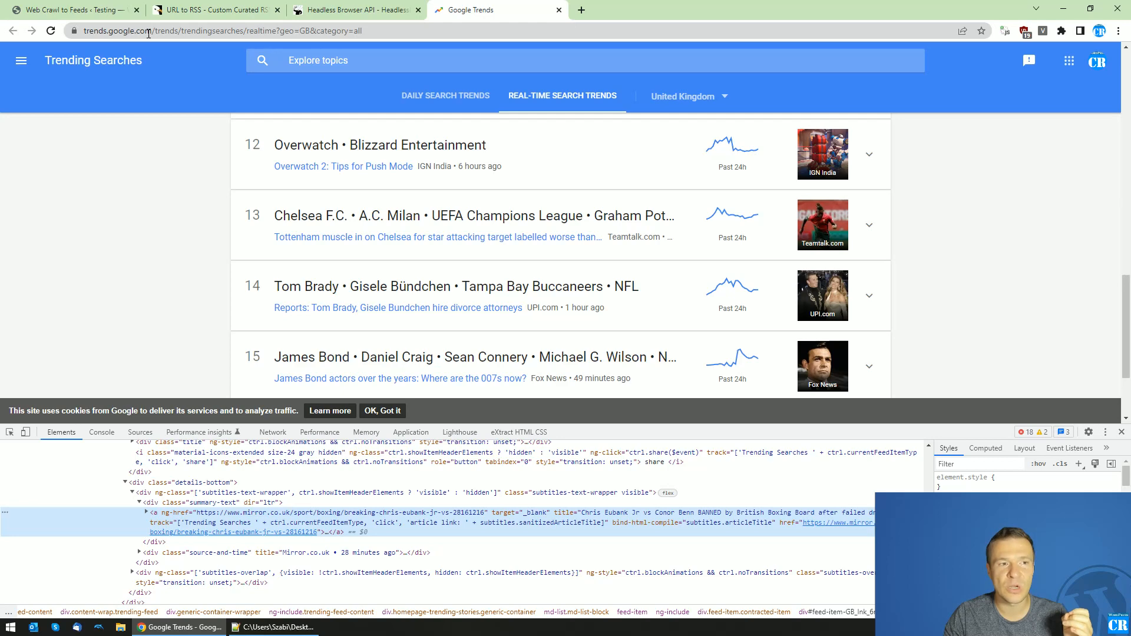
{"action": "left_click", "coordinate": [76, 10]}
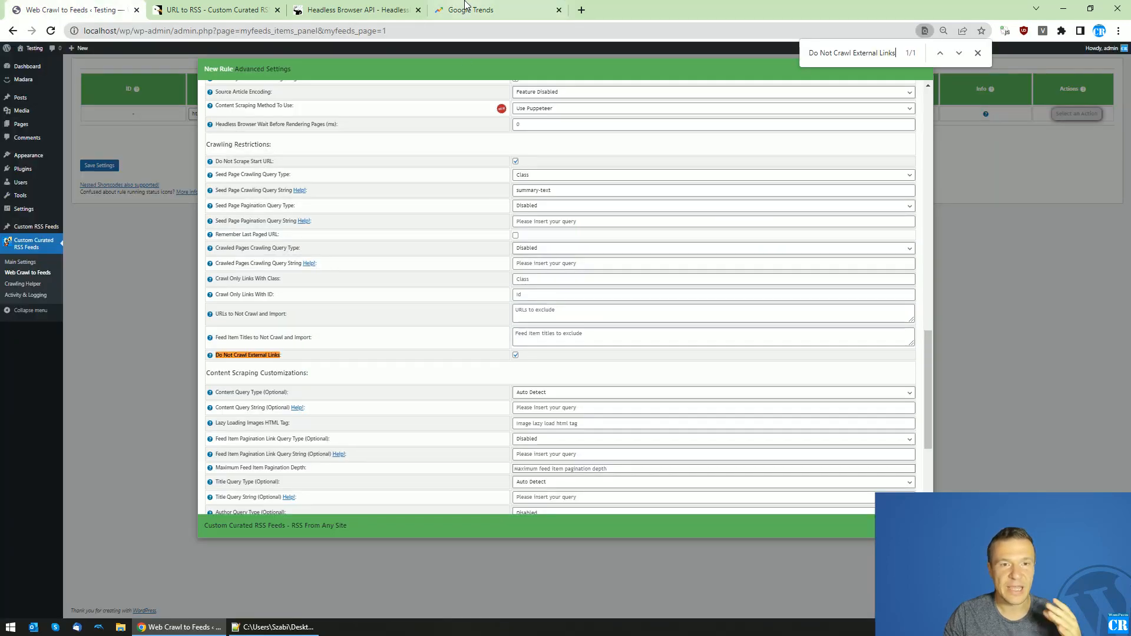
{"action": "left_click", "coordinate": [465, 7]}
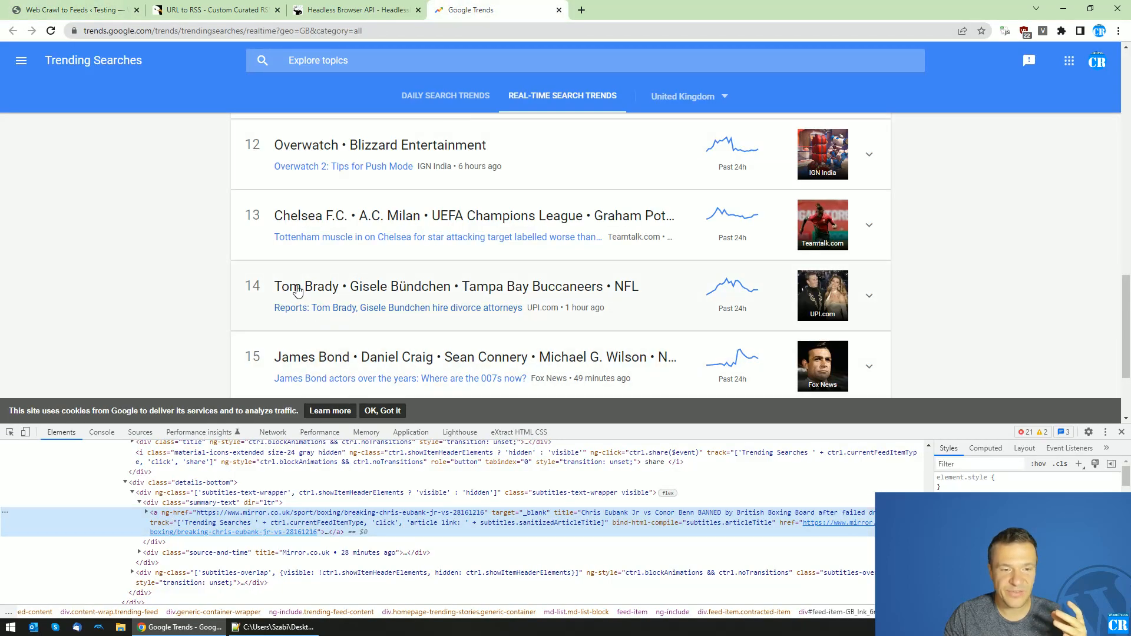
{"action": "left_click", "coordinate": [76, 10]}
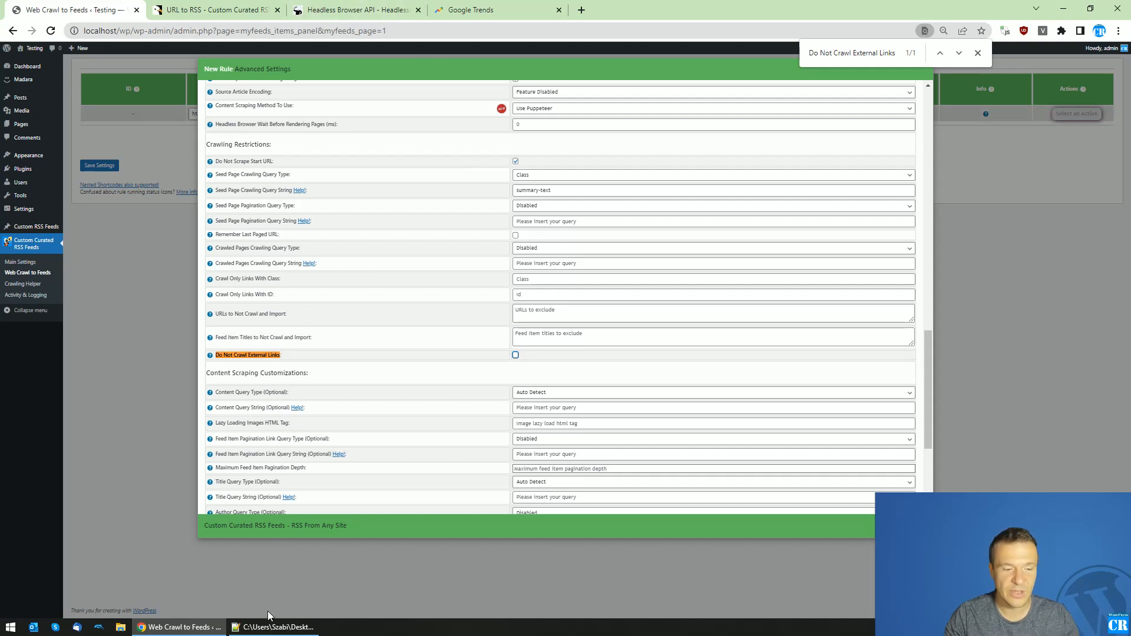
Step: Recheck config.txt, close the new rule's advanced settings and save the rule
{"action": "left_click", "coordinate": [272, 627]}
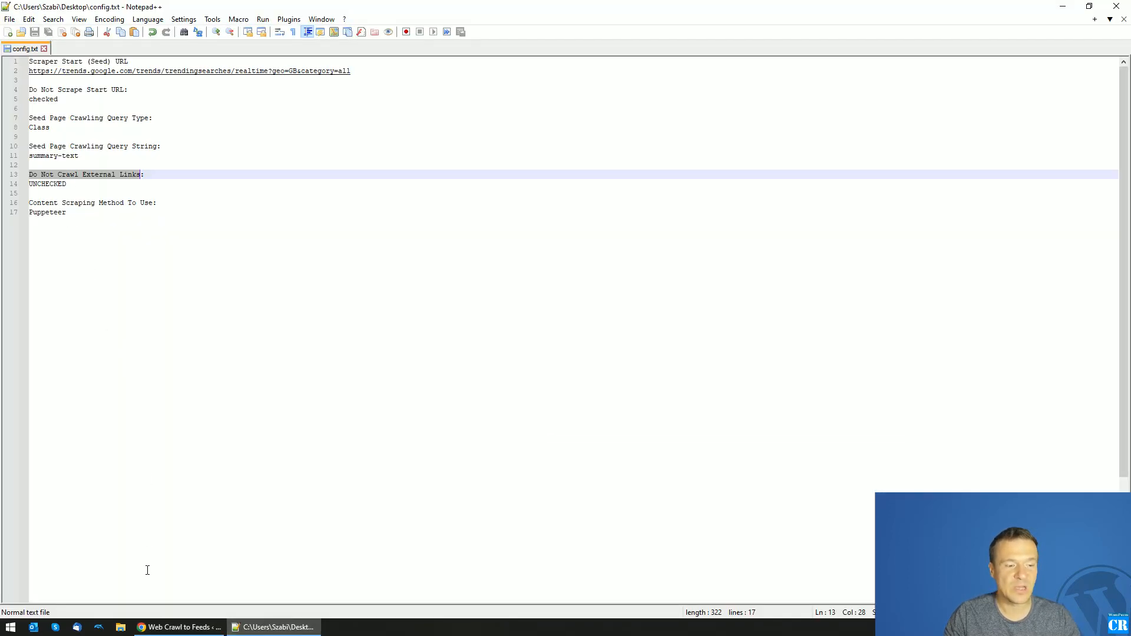
{"action": "left_click", "coordinate": [179, 627]}
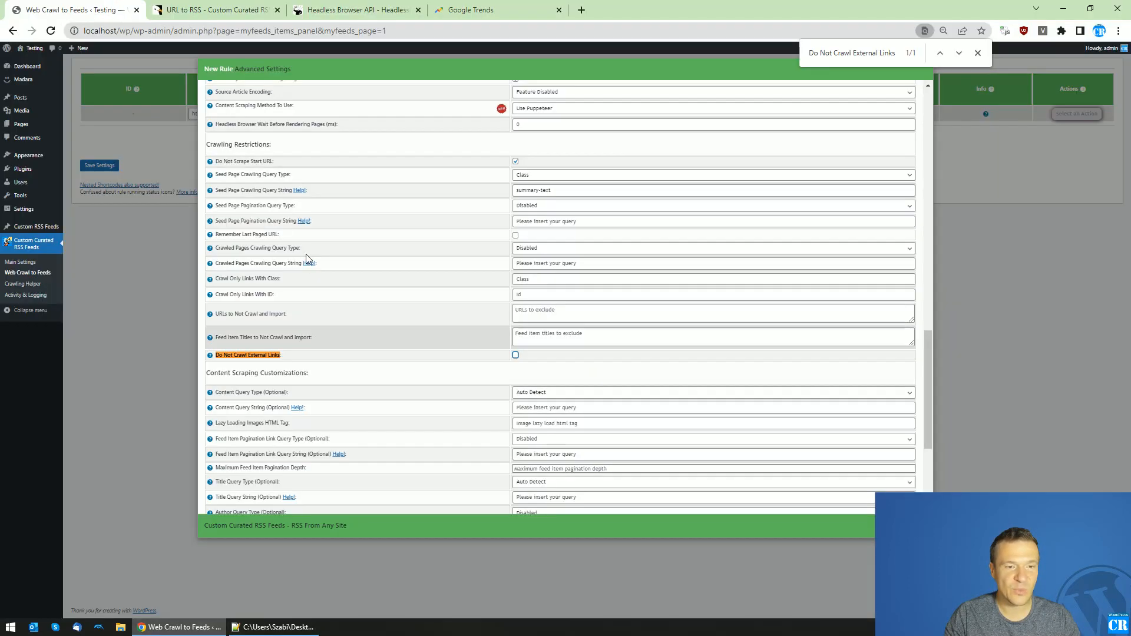
{"action": "left_click", "coordinate": [156, 156]}
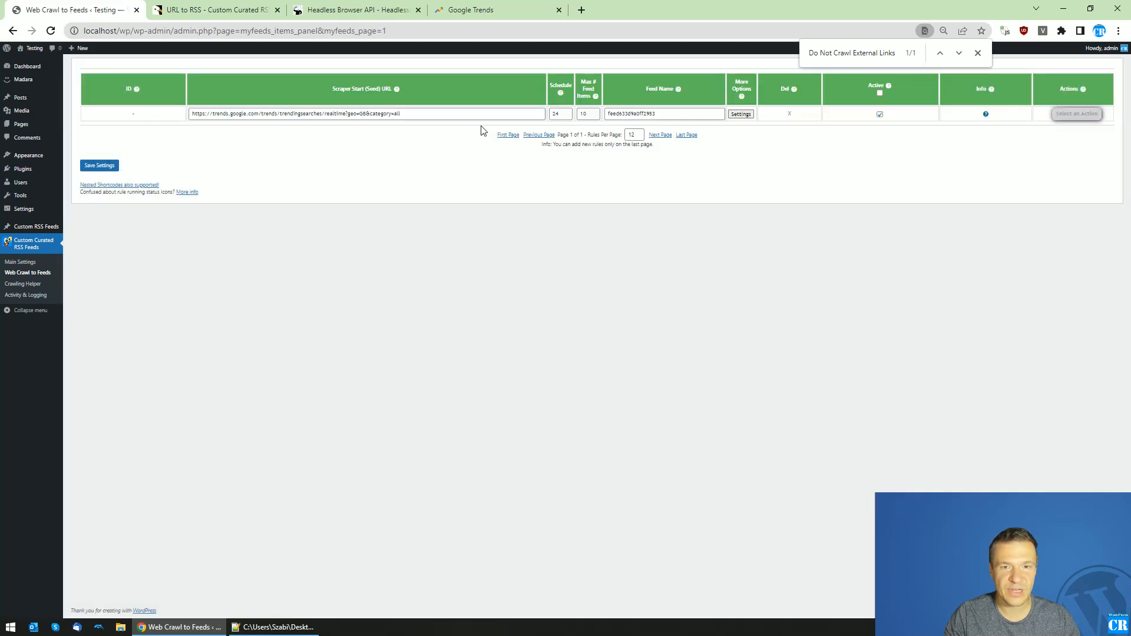
{"action": "left_click", "coordinate": [100, 165]}
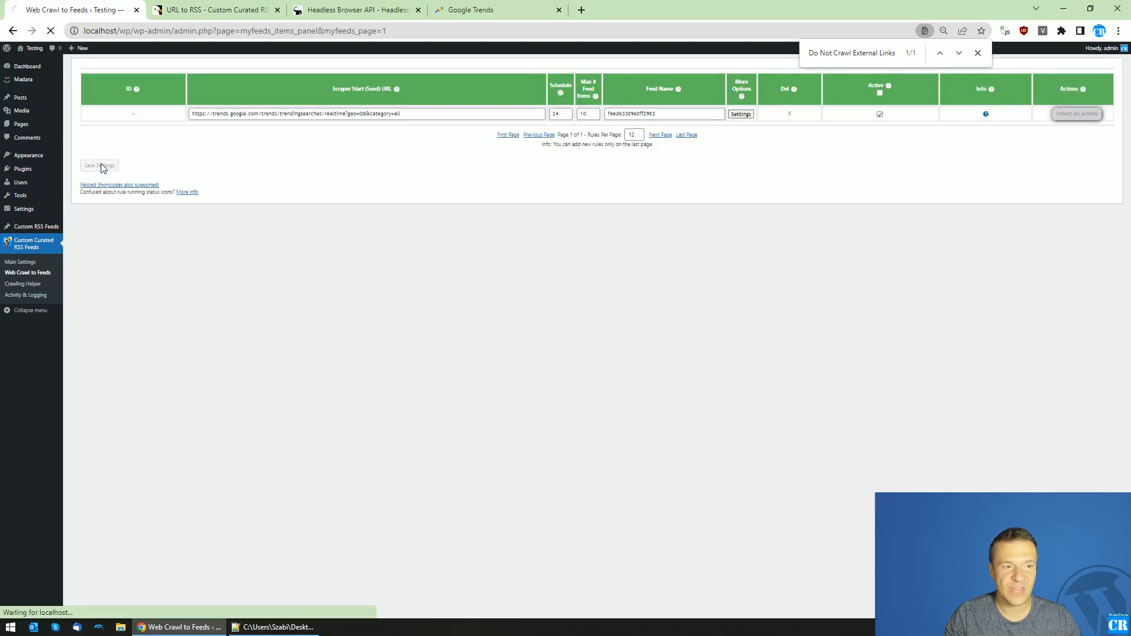
Step: Set the Google Trends rule's feed name to trends and save the settings
{"action": "double_click", "coordinate": [691, 115]}
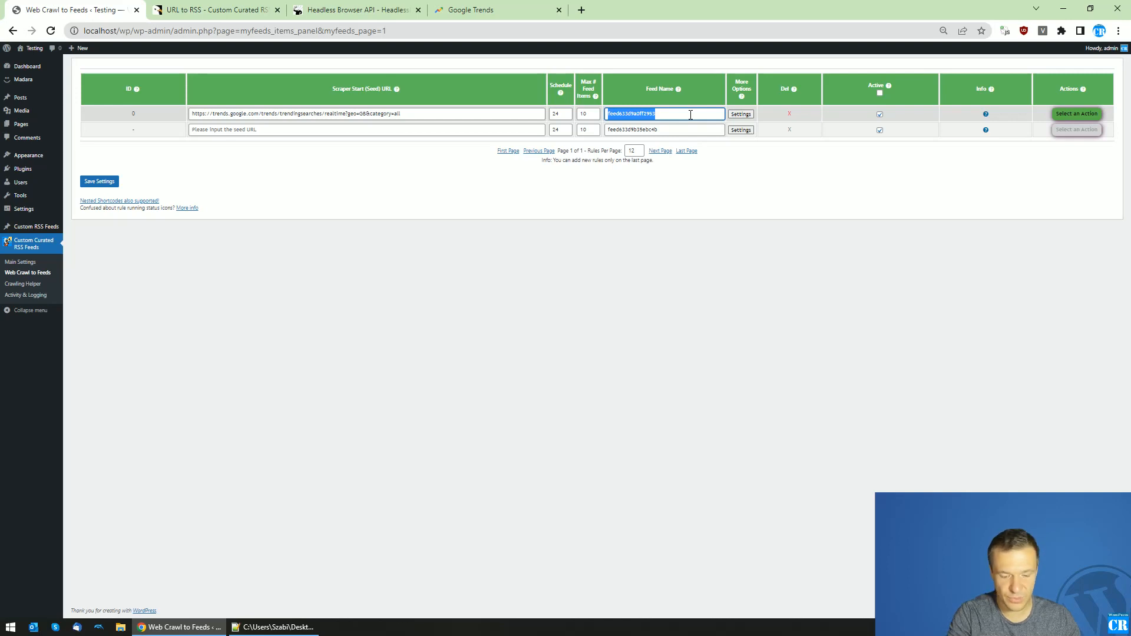
{"action": "type", "text": "trends"}
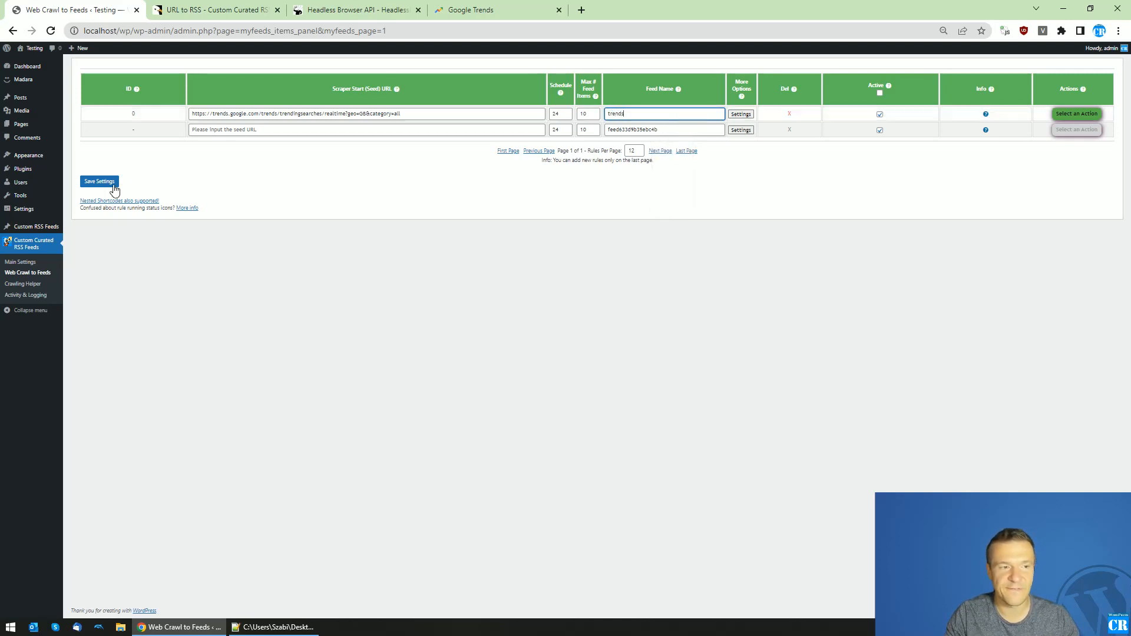
{"action": "left_click", "coordinate": [97, 181]}
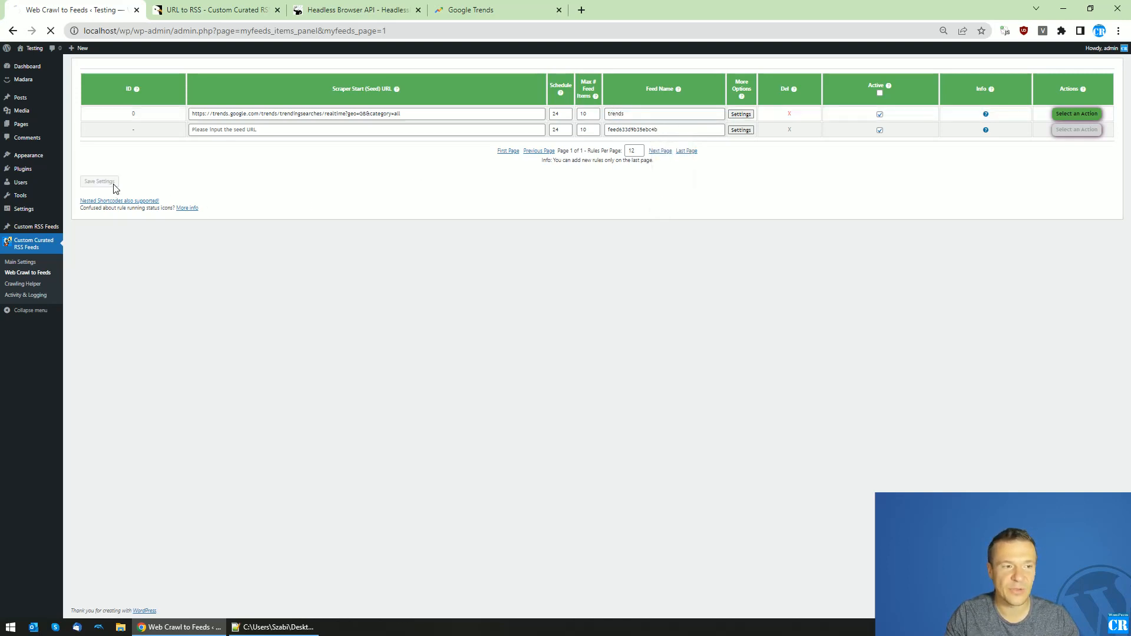
Step: Review the Content Scraping Method To Use options in the trends rule's advanced settings, and close the settings
{"action": "left_click", "coordinate": [740, 114]}
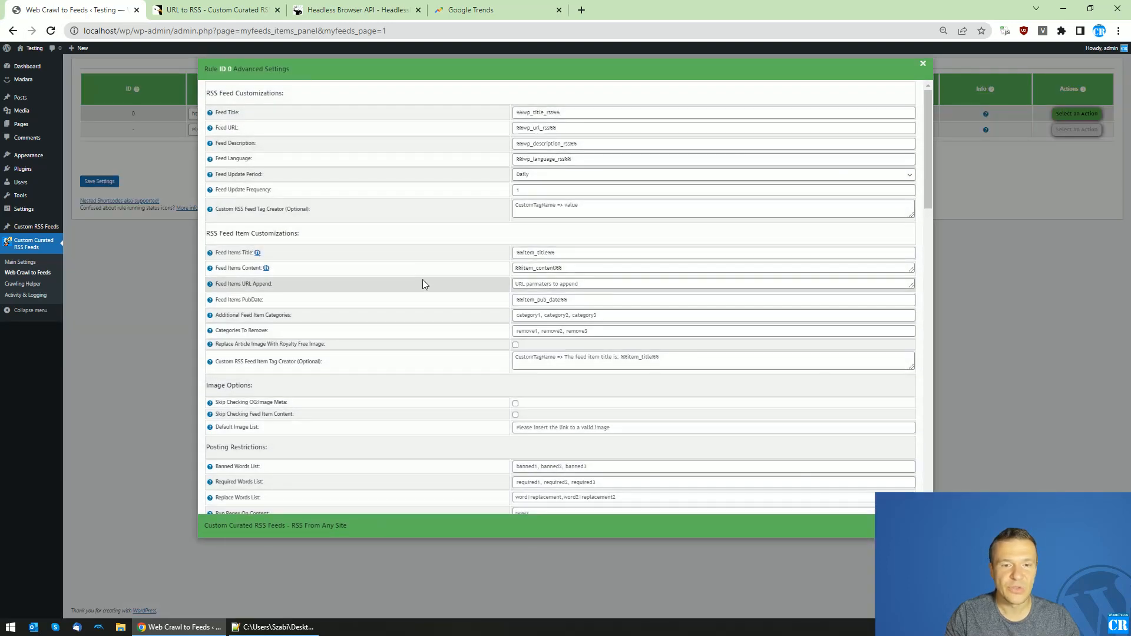
{"action": "scroll", "coordinate": [423, 280], "scroll_direction": "down", "scroll_amount": 5}
{"action": "scroll", "coordinate": [423, 277], "scroll_direction": "down", "scroll_amount": 10}
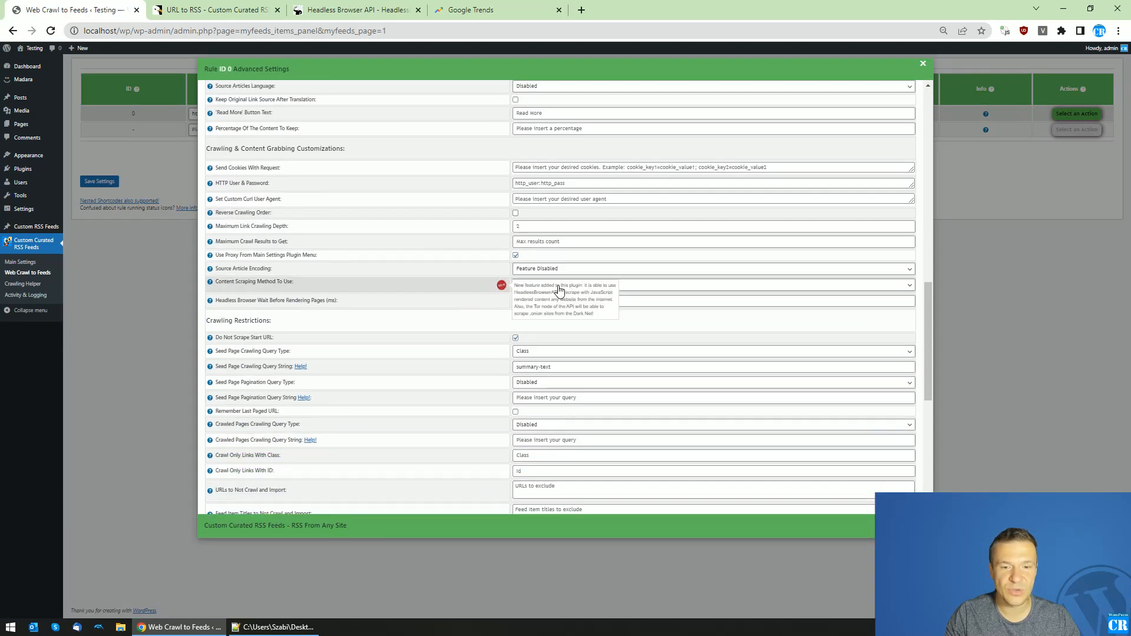
{"action": "left_click", "coordinate": [546, 286]}
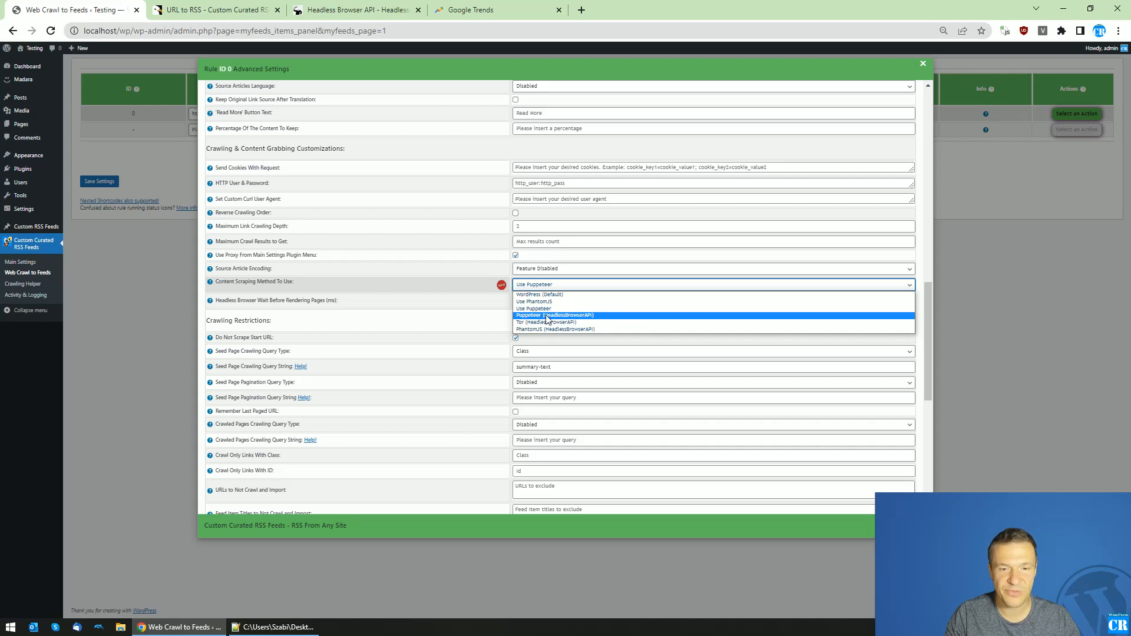
{"action": "left_click", "coordinate": [166, 285]}
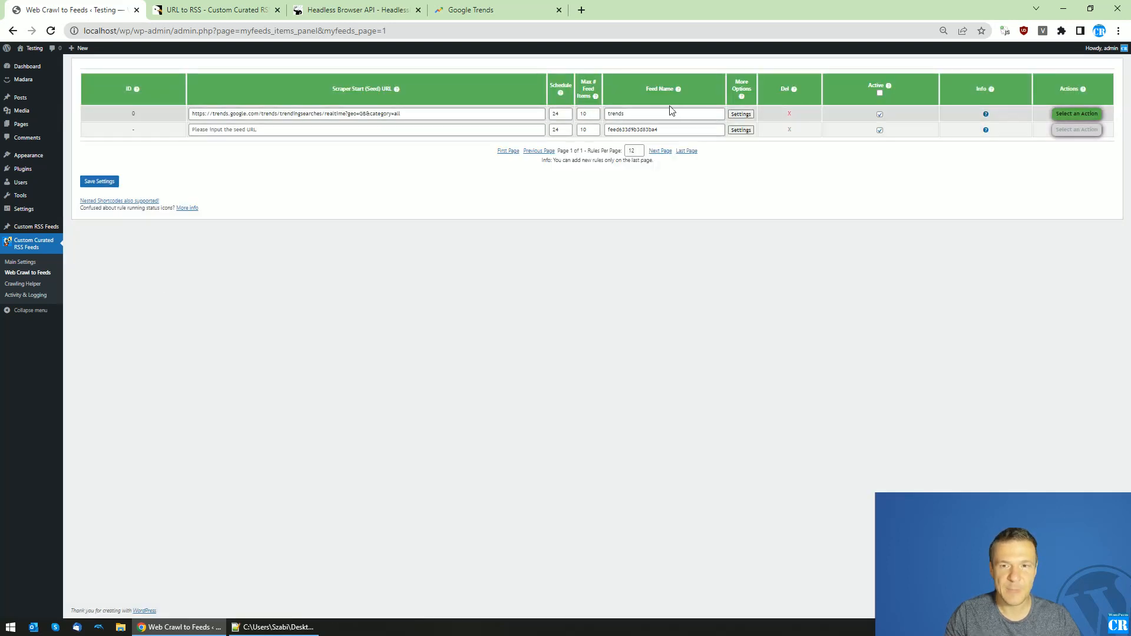
Step: Run the trends rule immediately to import the Google Trends articles into its feed
{"action": "left_click", "coordinate": [1063, 114]}
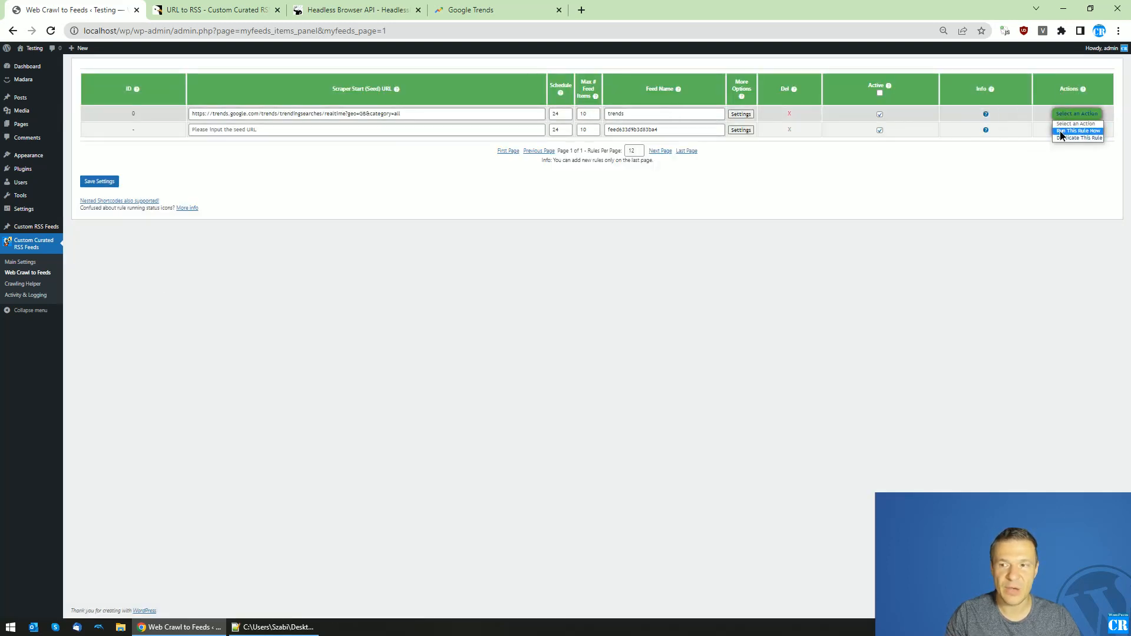
{"action": "left_click", "coordinate": [1063, 131]}
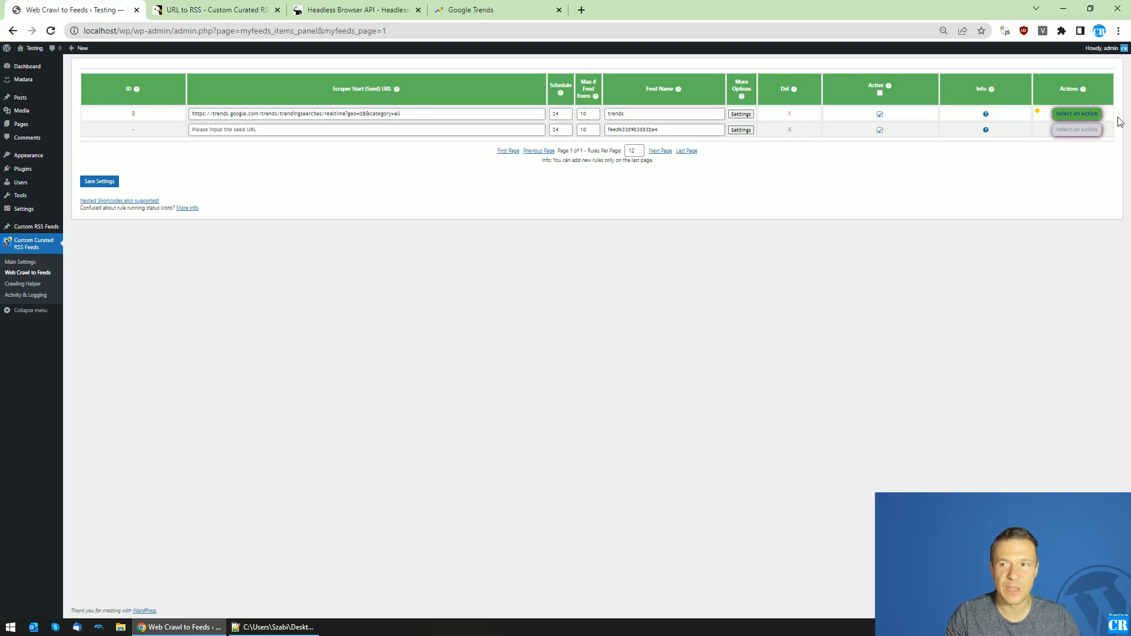
{"action": "left_click", "coordinate": [1082, 114]}
{"action": "left_click", "coordinate": [1082, 130]}
{"action": "key", "text": "Return"}
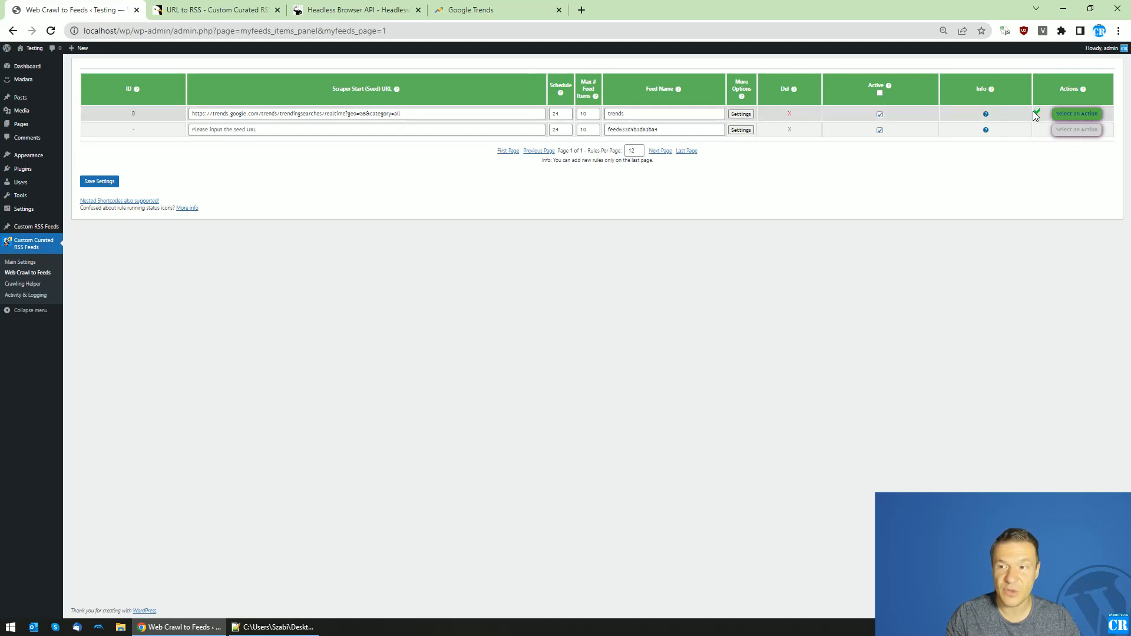
Step: Reload the rules page and open the resulting feed link from the trends rule's info
{"action": "left_click", "coordinate": [50, 31]}
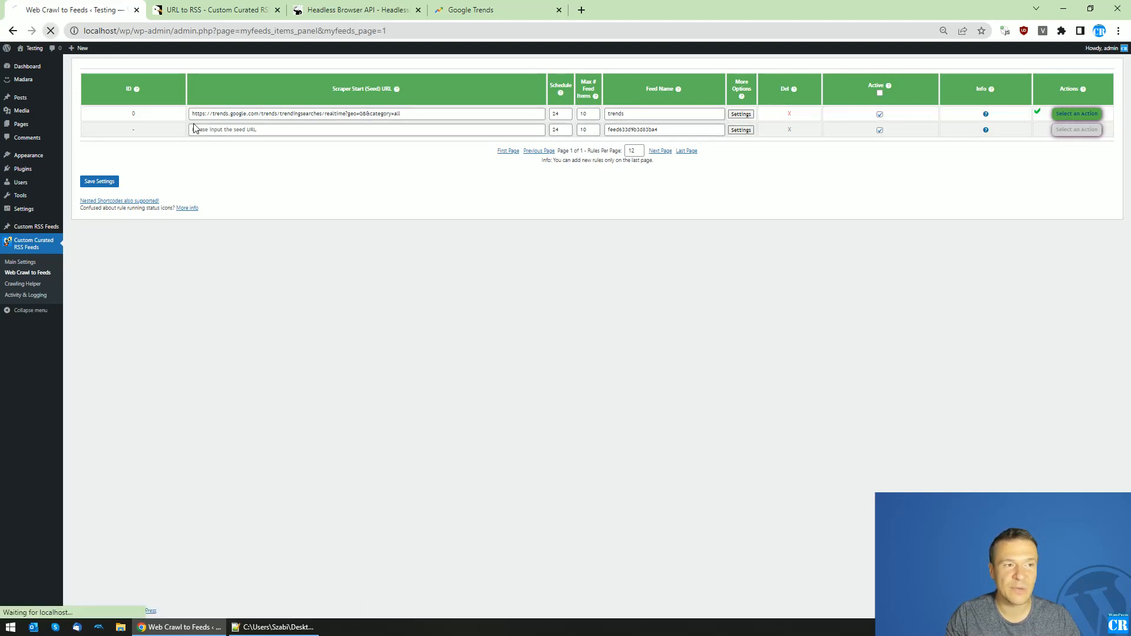
{"action": "mouse_move", "coordinate": [985, 114]}
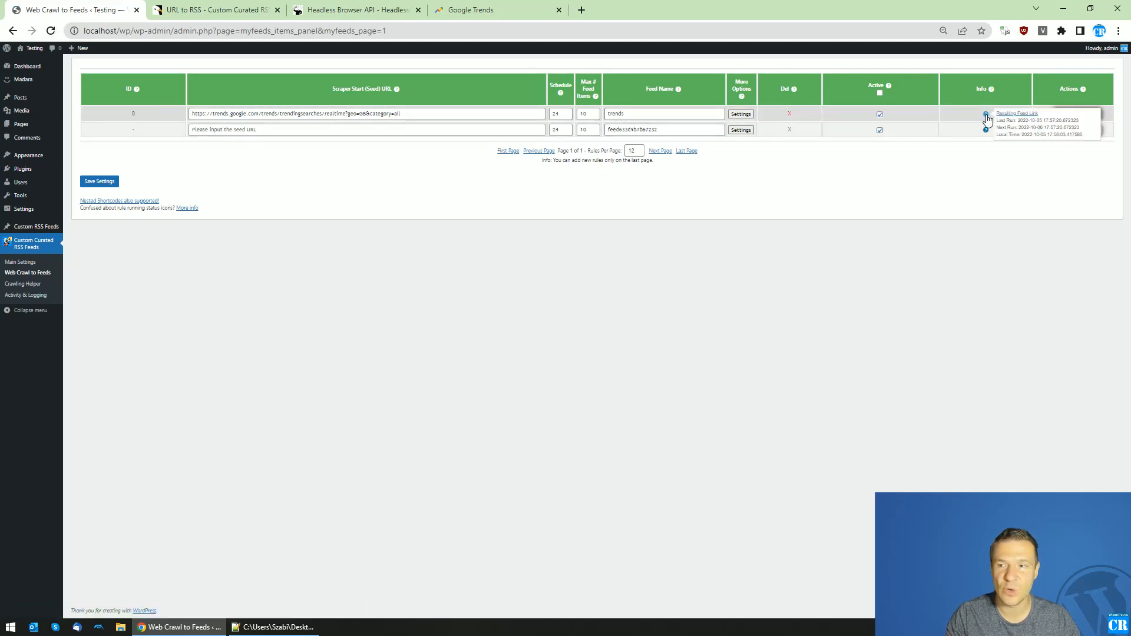
{"action": "left_click", "coordinate": [1007, 115]}
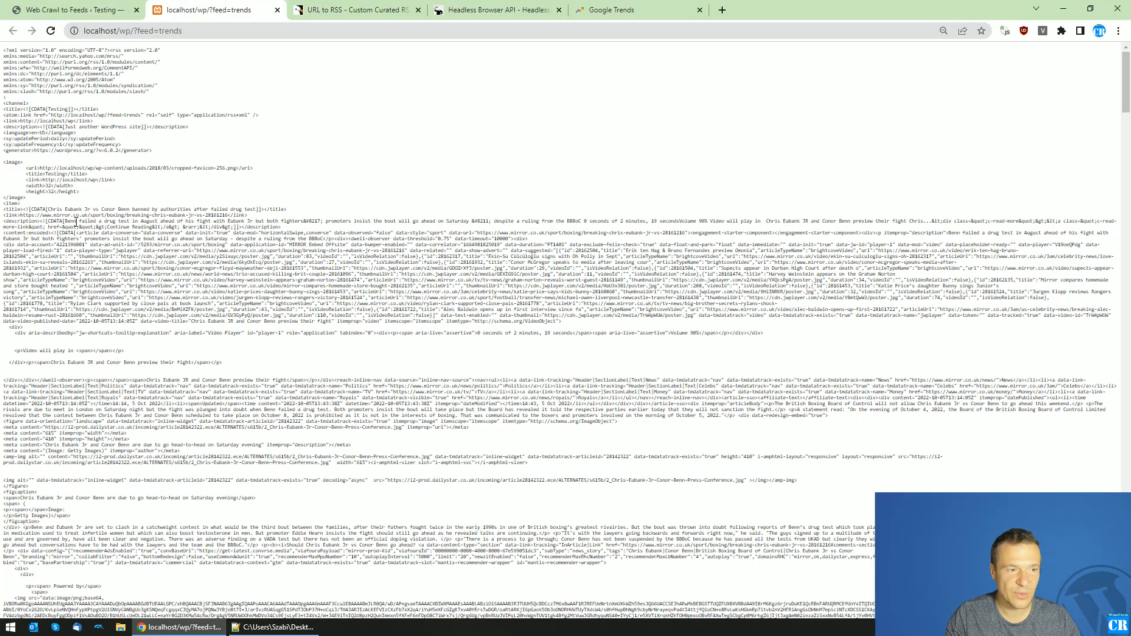
Step: Search the Google Trends page for part of the first feed item's title, and place the feed's browser tab beside Google Trends
{"action": "left_click_drag", "start_coordinate": [49, 209], "coordinate": [210, 209]}
{"action": "key", "text": "ctrl+c"}
{"action": "left_click", "coordinate": [613, 9]}
{"action": "key", "text": "ctrl+f"}
{"action": "key", "text": "ctrl+v"}
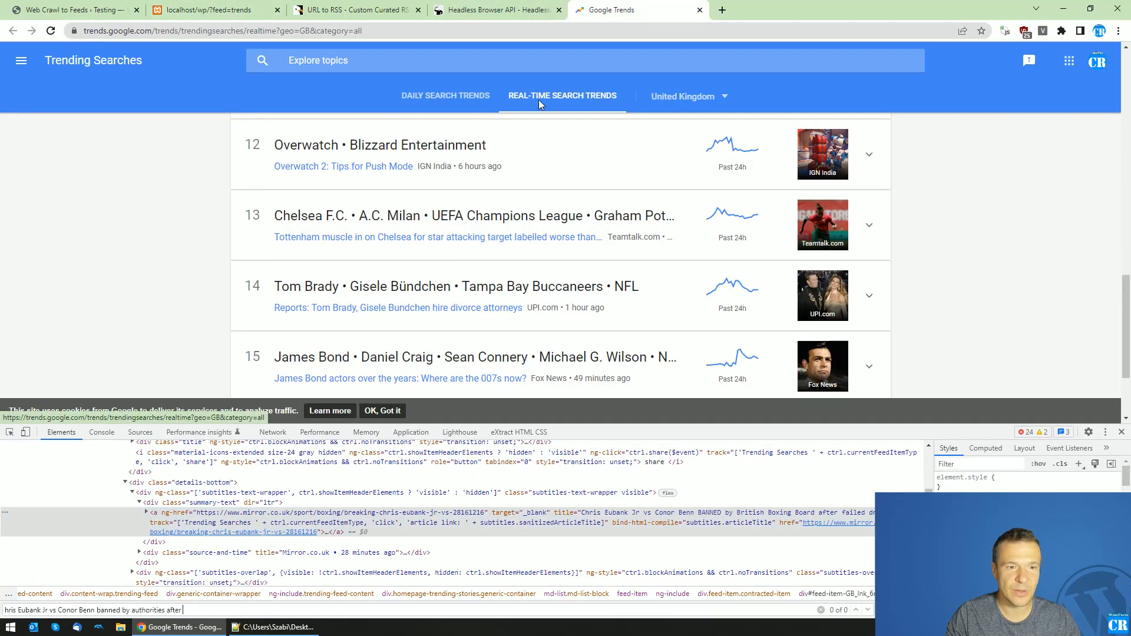
{"action": "scroll", "coordinate": [147, 267], "scroll_direction": "down", "scroll_amount": 3}
{"action": "scroll", "coordinate": [146, 267], "scroll_direction": "up", "scroll_amount": 15}
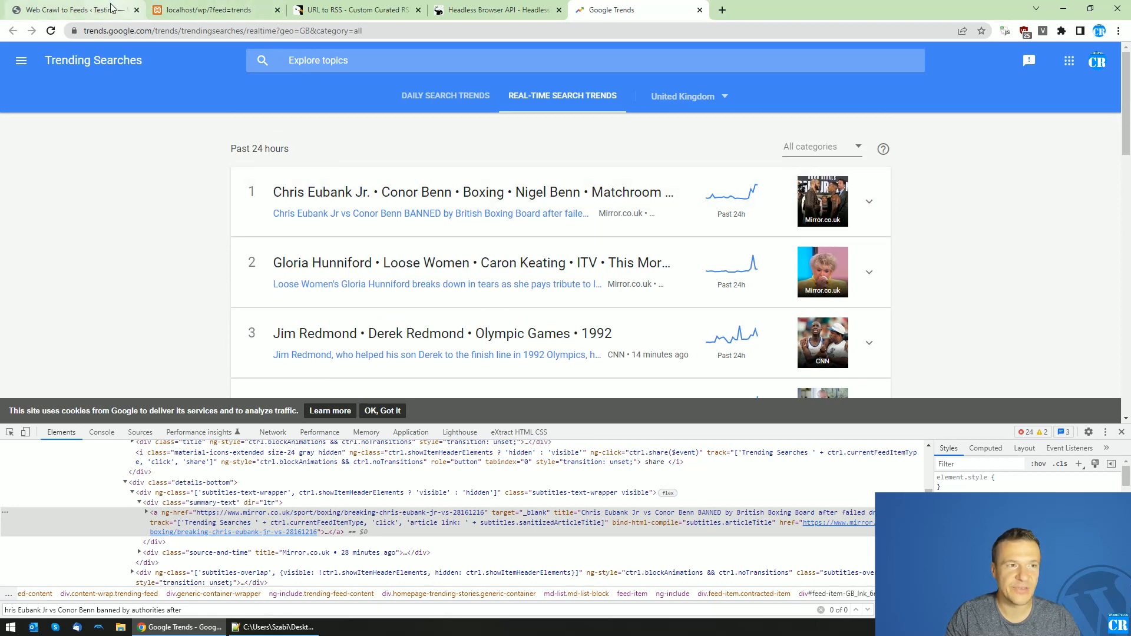
{"action": "left_click_drag", "start_coordinate": [234, 7], "coordinate": [475, 7]}
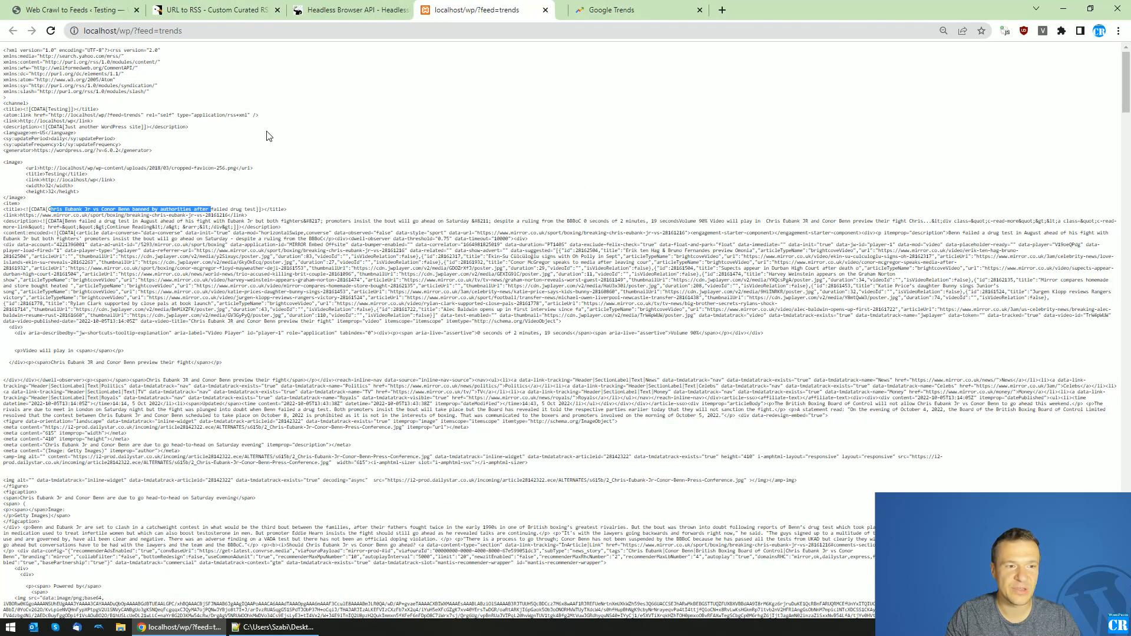
Step: Search the trends feed for "<item>" and look through the matching entries, ending back at the first item
{"action": "left_click", "coordinate": [81, 210]}
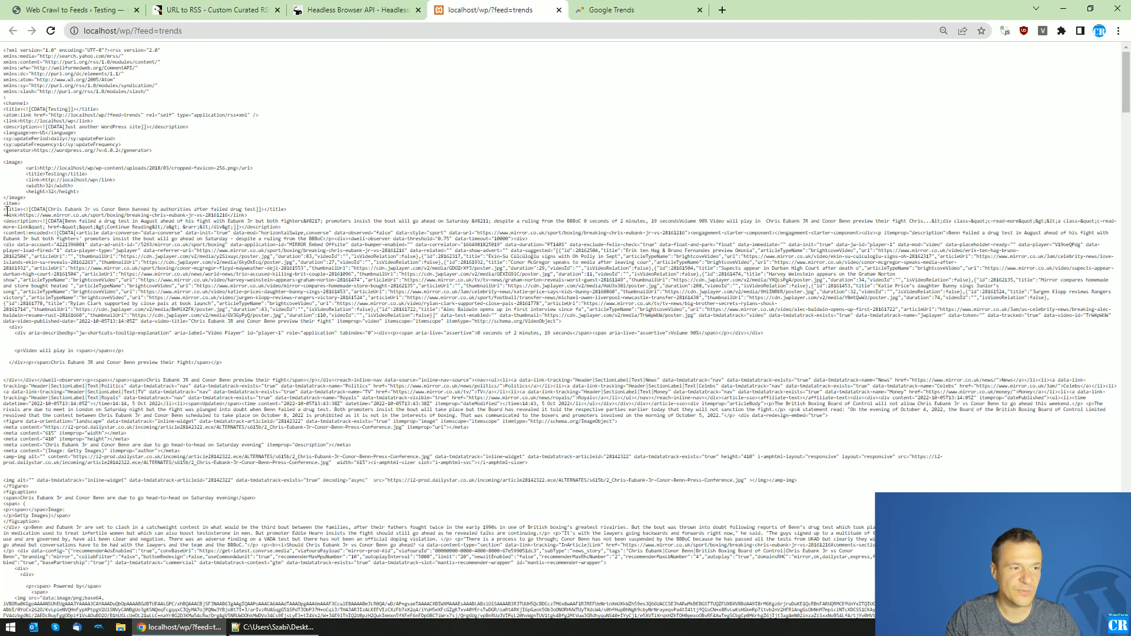
{"action": "left_click_drag", "start_coordinate": [4, 203], "coordinate": [21, 204]}
{"action": "key", "text": "ctrl+f"}
{"action": "key", "text": "Return"}
{"action": "scroll", "coordinate": [59, 254], "scroll_direction": "up", "scroll_amount": 2}
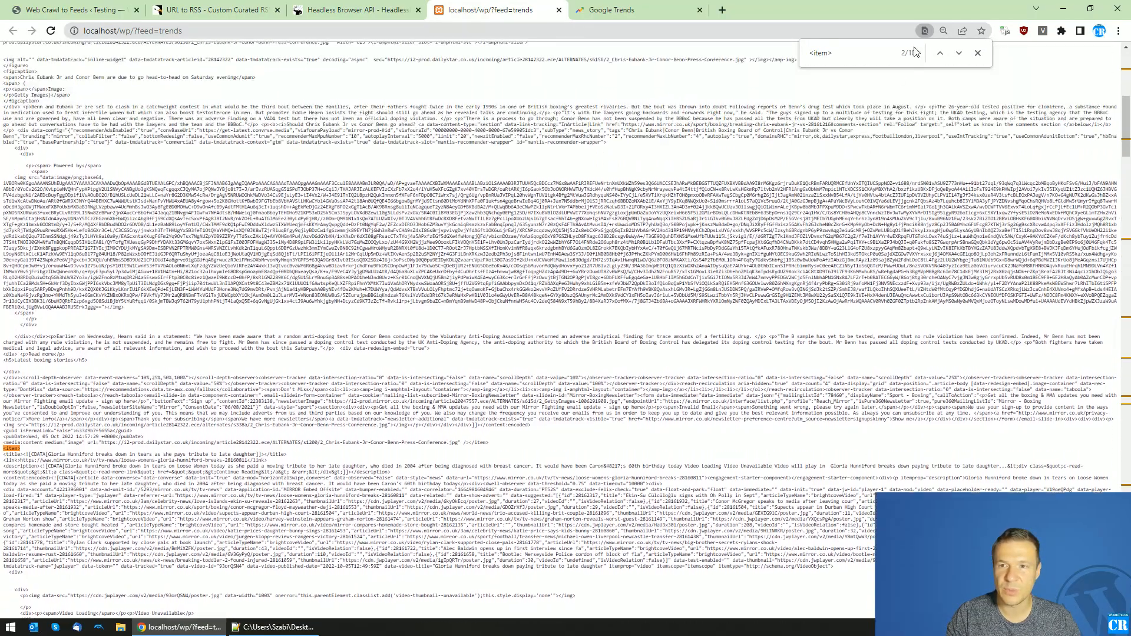
{"action": "scroll", "coordinate": [797, 248], "scroll_direction": "down", "scroll_amount": 15}
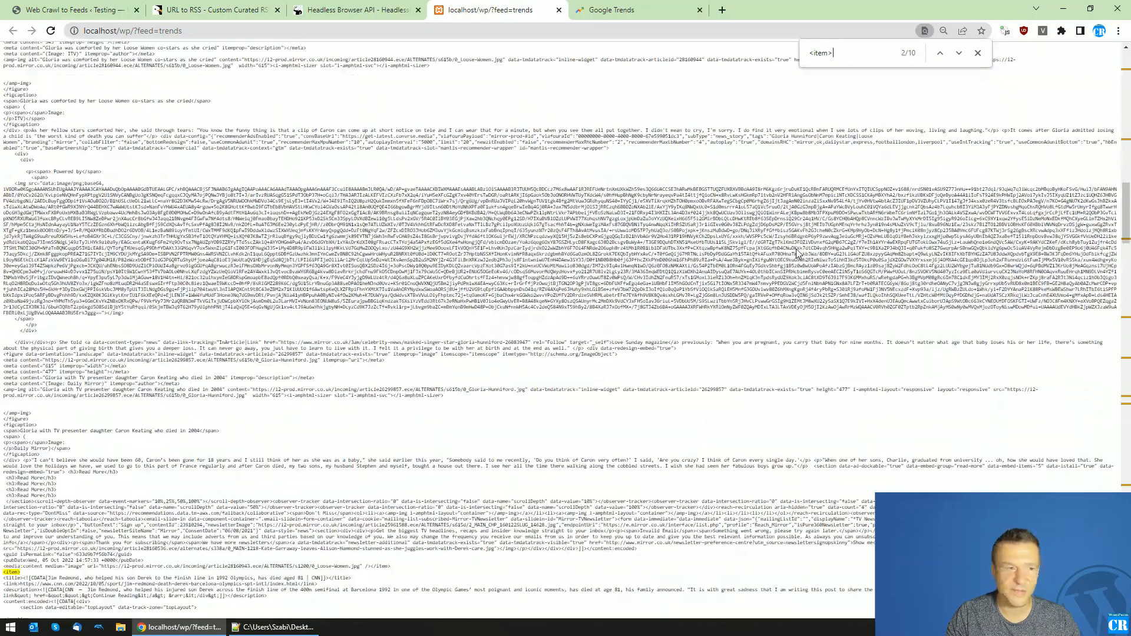
{"action": "scroll", "coordinate": [57, 324], "scroll_direction": "up", "scroll_amount": 15}
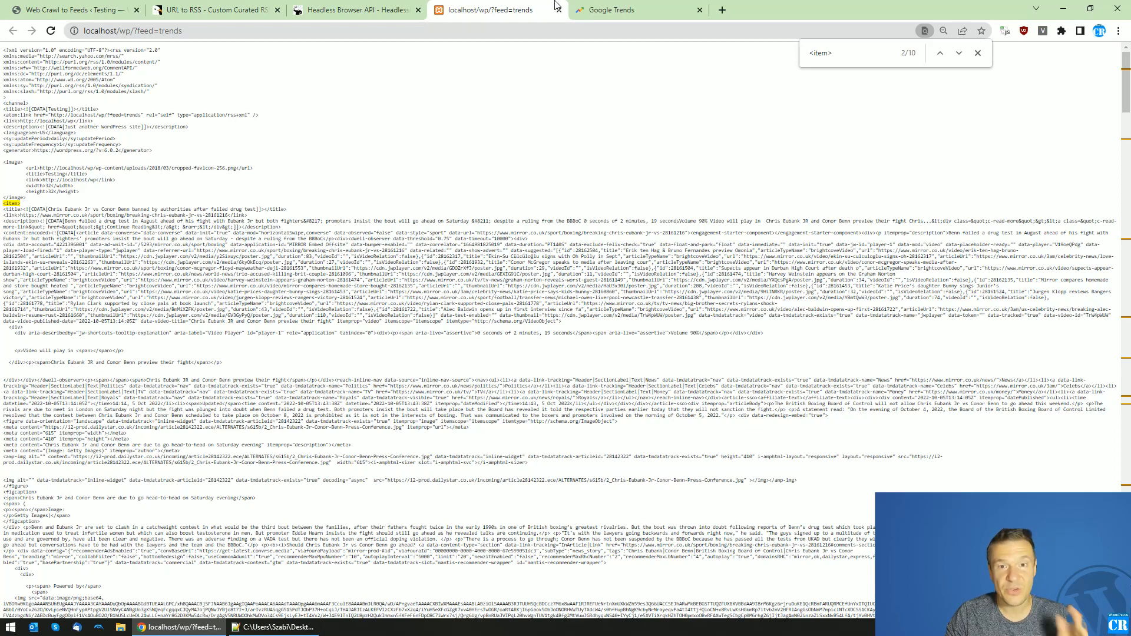
Step: View the Google Trends page and the CodeCanyon page of the URL to RSS - Custom Curated RSS Feeds plugin
{"action": "left_click", "coordinate": [636, 8]}
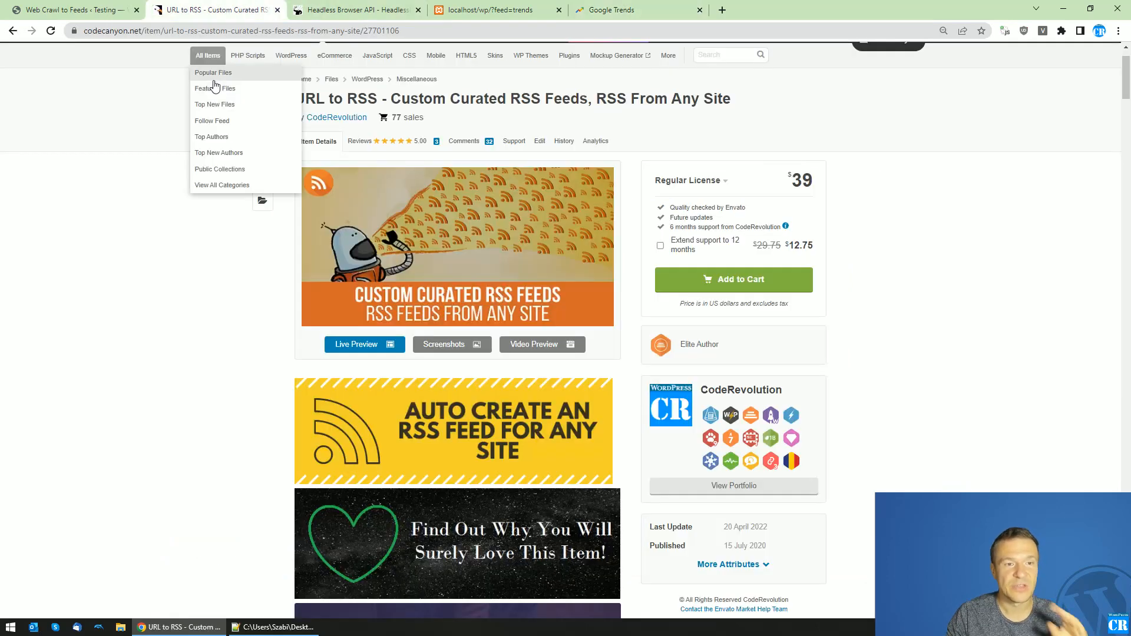
{"action": "left_click", "coordinate": [253, 8]}
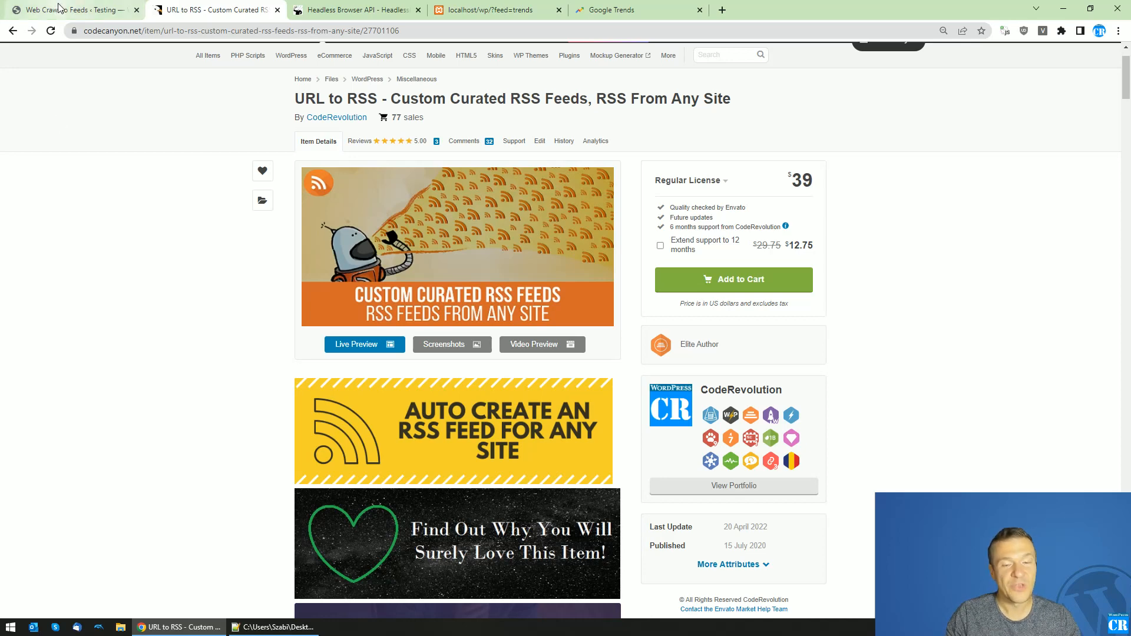
{"action": "mouse_move", "coordinate": [58, 7]}
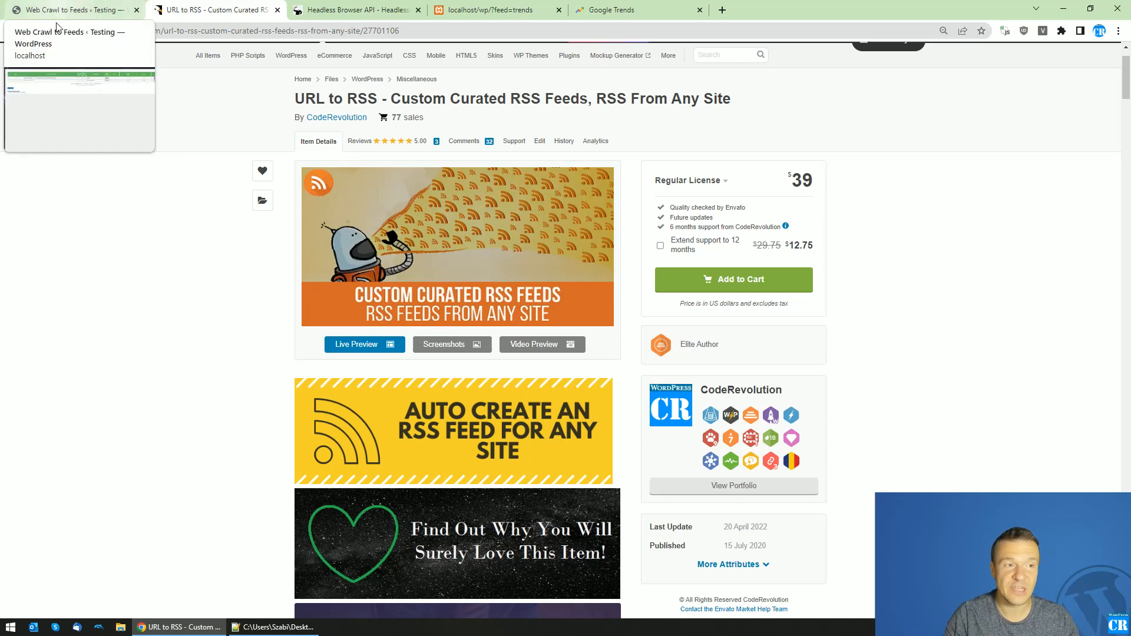